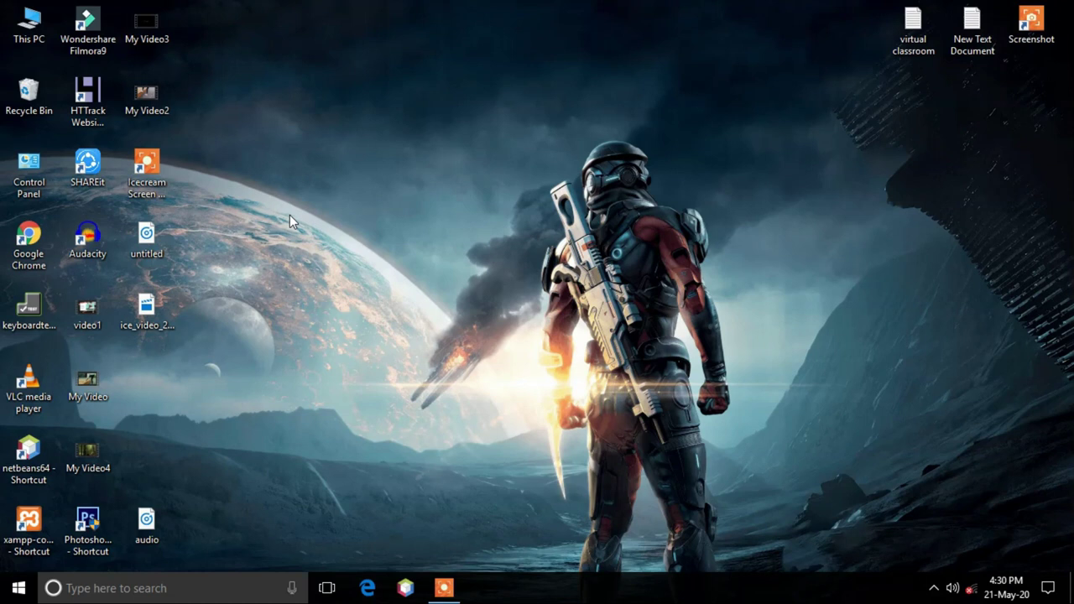
- Launch Filmora9 from the desktop shortcut and start a new project
{"action": "double_click", "coordinate": [87, 29]}
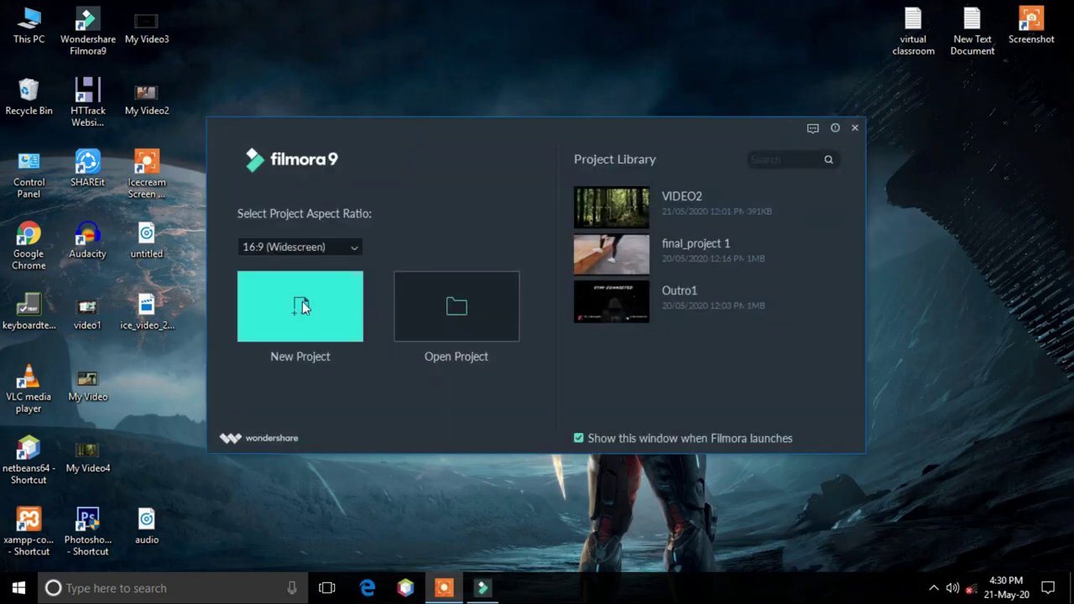
{"action": "left_click", "coordinate": [302, 307]}
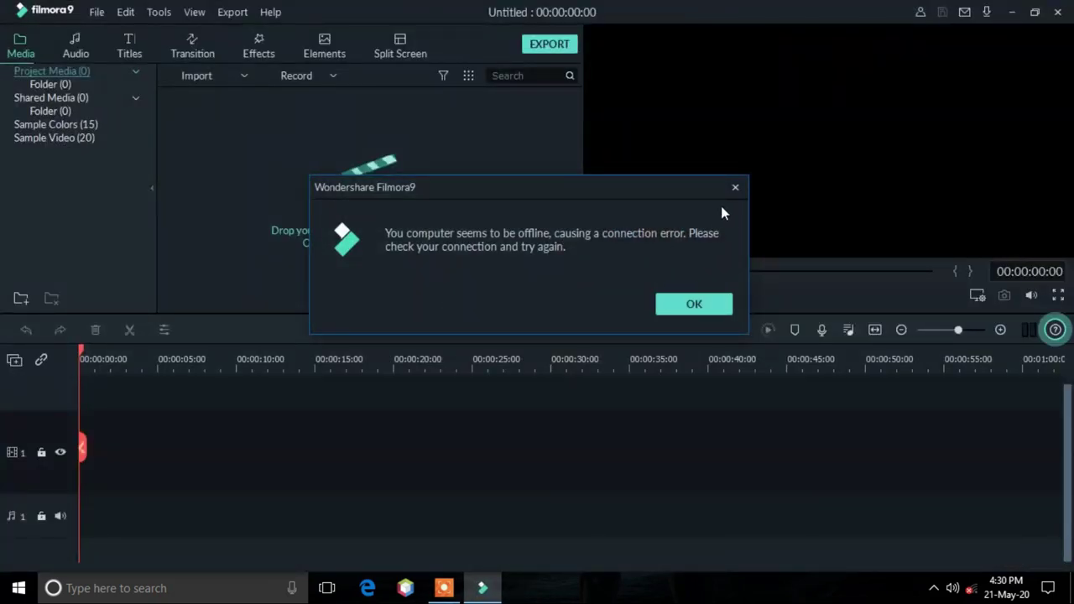
- Import Pexels Videos 1448735 and place it at the timeline start, accepting the project setting
{"action": "left_click", "coordinate": [734, 189]}
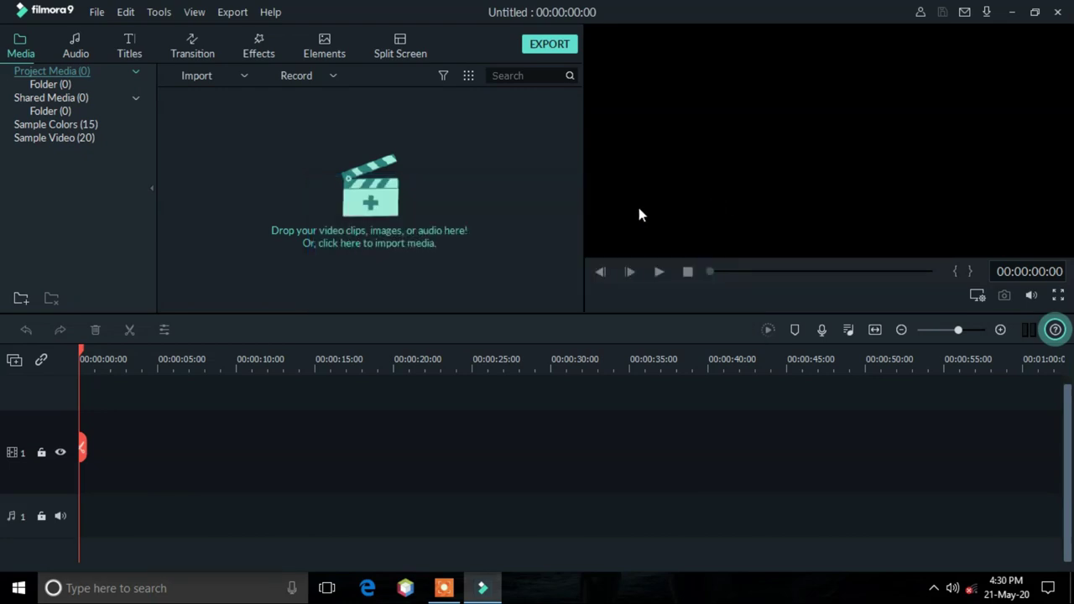
{"action": "left_click", "coordinate": [385, 227]}
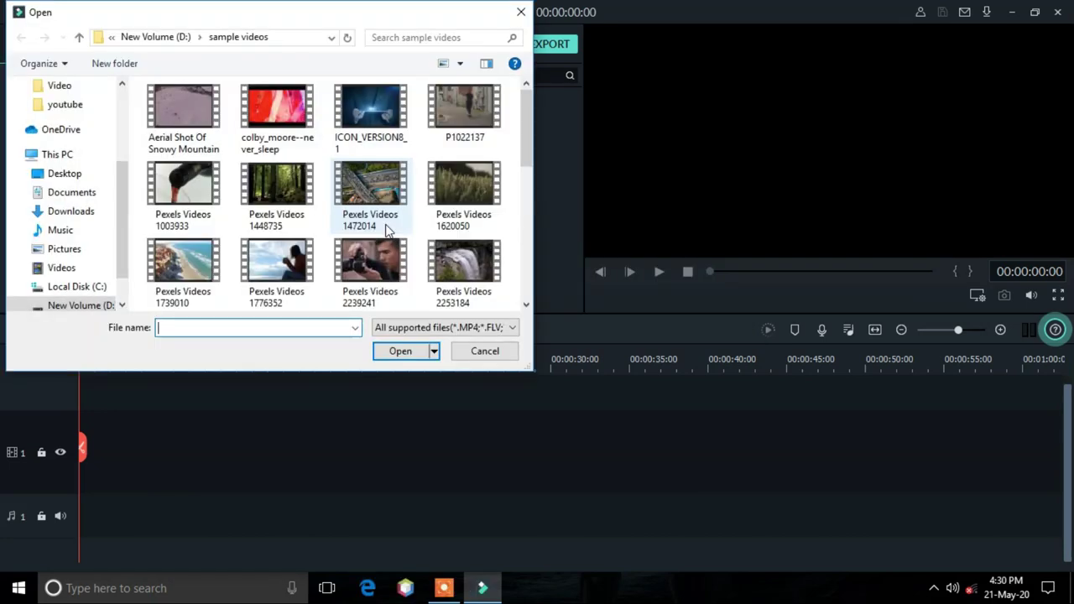
{"action": "left_click", "coordinate": [281, 201]}
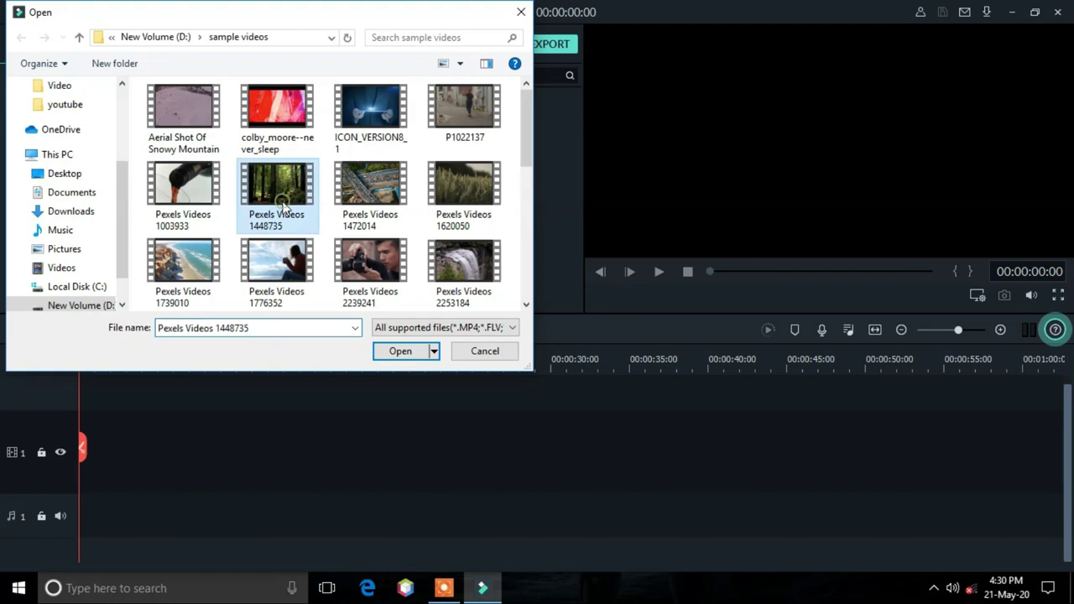
{"action": "left_click", "coordinate": [395, 356]}
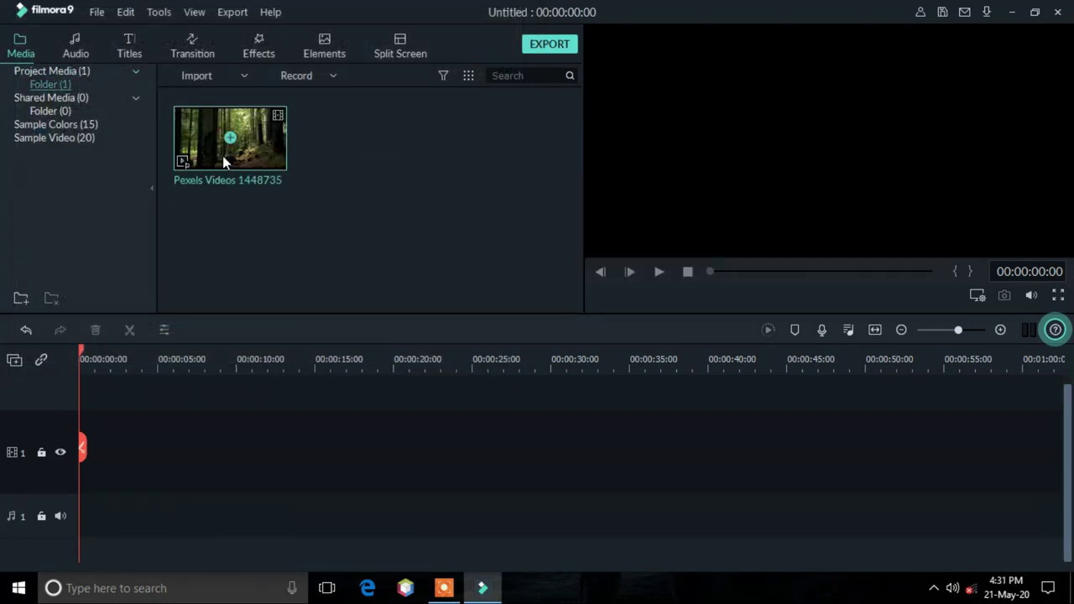
{"action": "left_click_drag", "start_coordinate": [215, 174], "coordinate": [74, 424]}
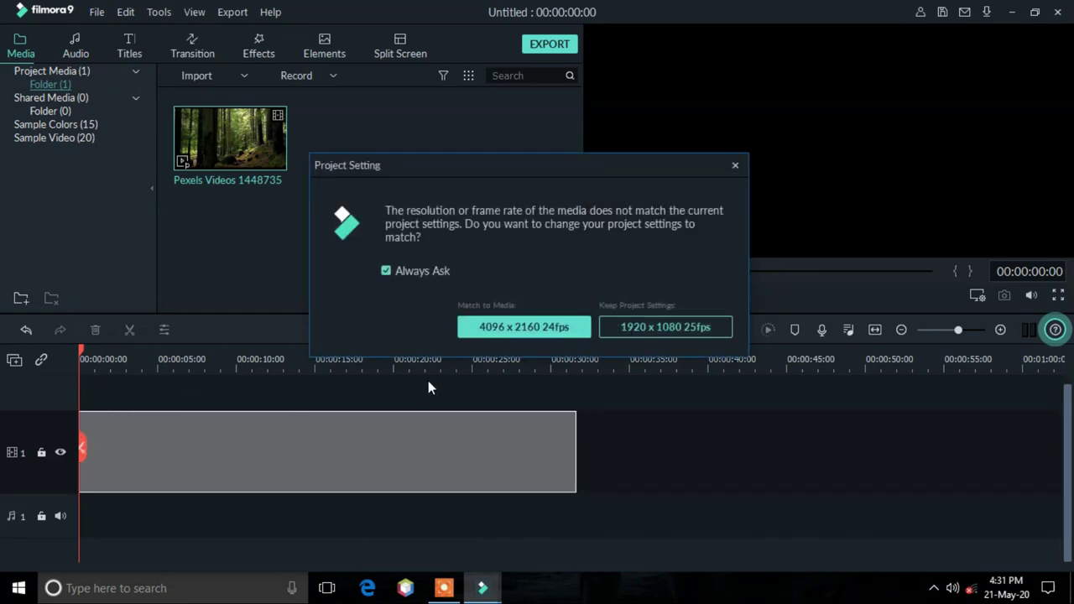
{"action": "left_click", "coordinate": [647, 325]}
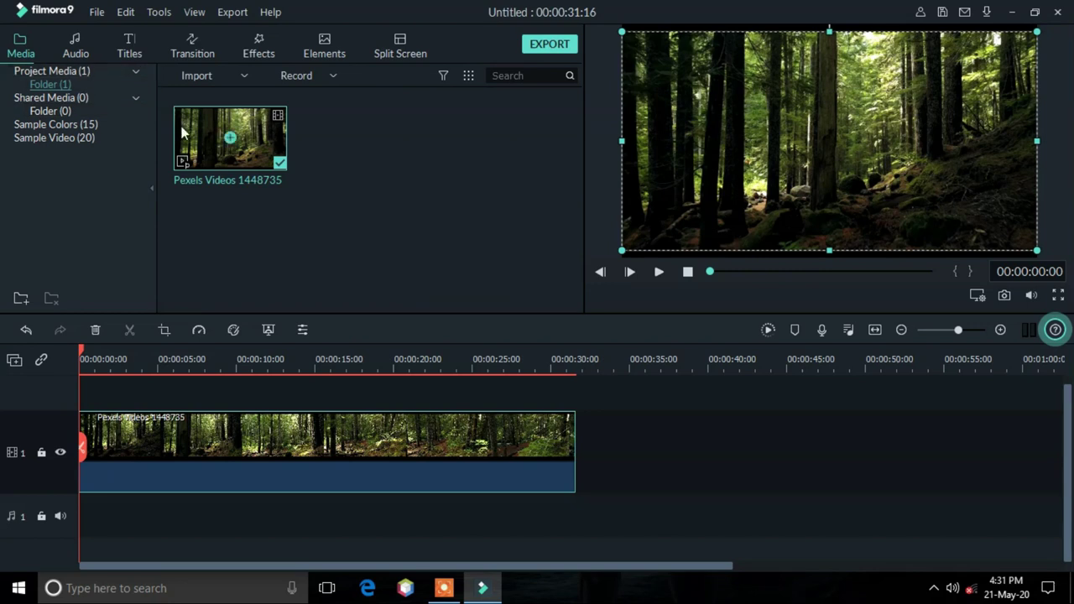
- Split the forest clip at about 15 seconds, delete the remainder, and return the playhead to start
{"action": "mouse_move", "coordinate": [81, 358]}
{"action": "left_mouse_down"}
{"action": "mouse_move", "coordinate": [396, 374]}
{"action": "mouse_move", "coordinate": [324, 367]}
{"action": "left_mouse_up"}
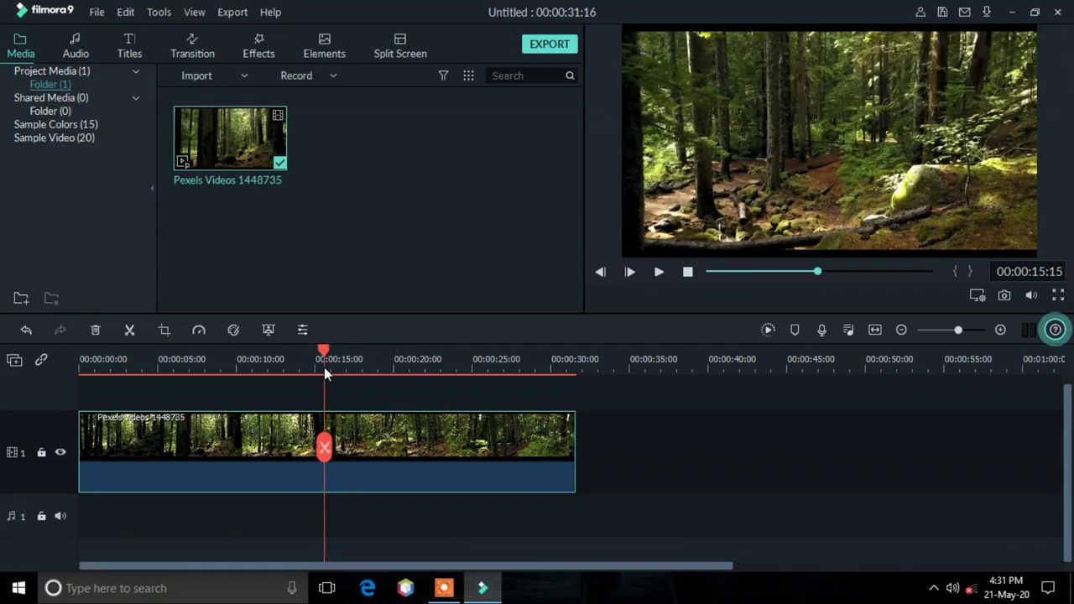
{"action": "left_click", "coordinate": [323, 447]}
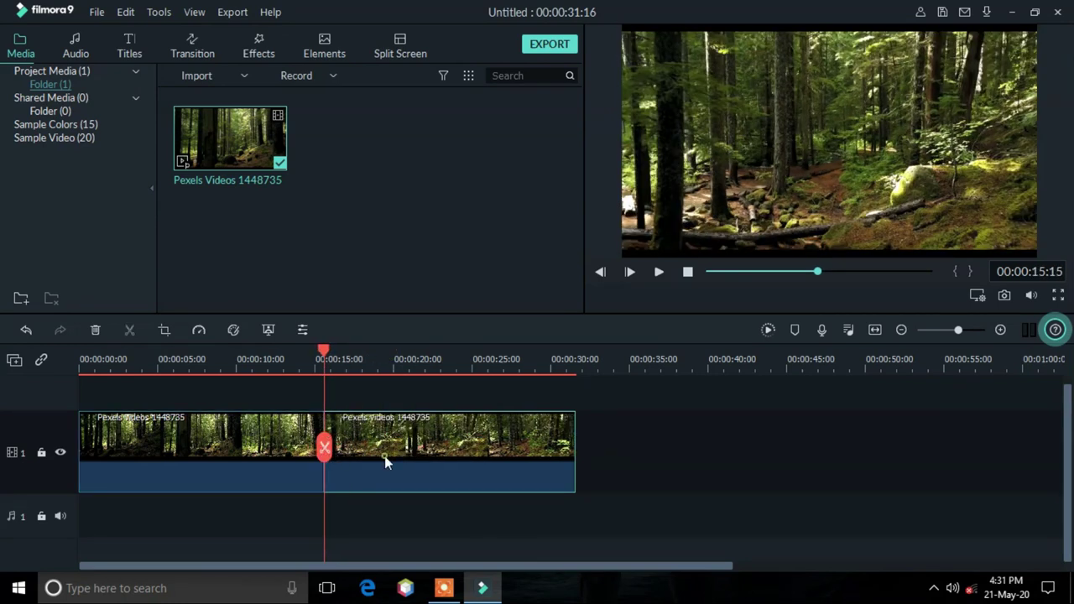
{"action": "key", "text": "Delete"}
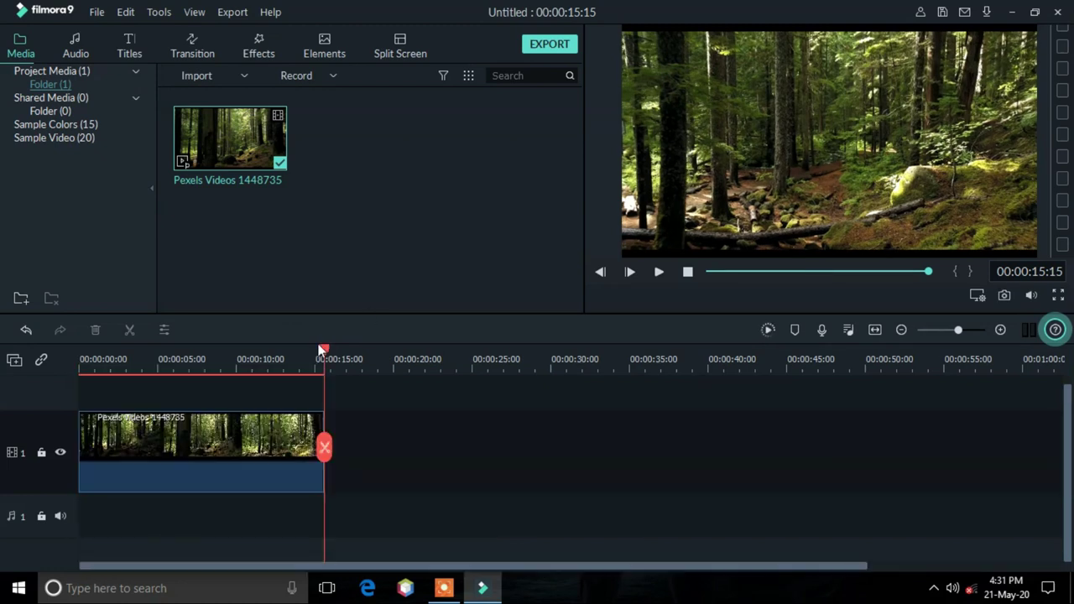
{"action": "scroll", "coordinate": [276, 358], "scroll_direction": "up", "scroll_amount": 1}
{"action": "scroll", "coordinate": [318, 367], "scroll_direction": "up", "scroll_amount": 1}
{"action": "scroll", "coordinate": [340, 362], "scroll_direction": "up", "scroll_amount": 1}
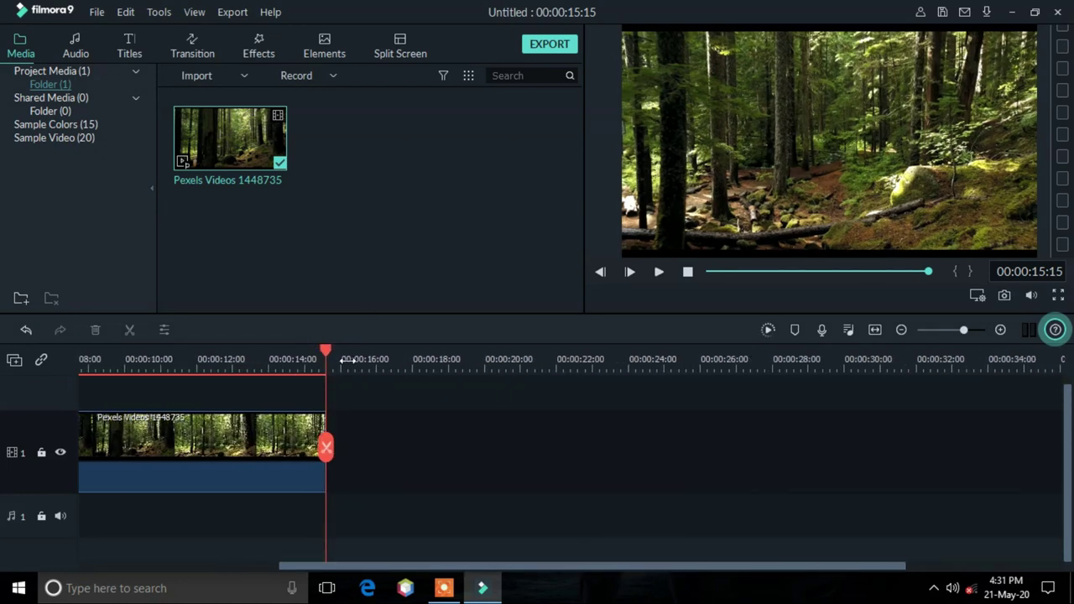
{"action": "left_click_drag", "start_coordinate": [310, 564], "coordinate": [109, 564]}
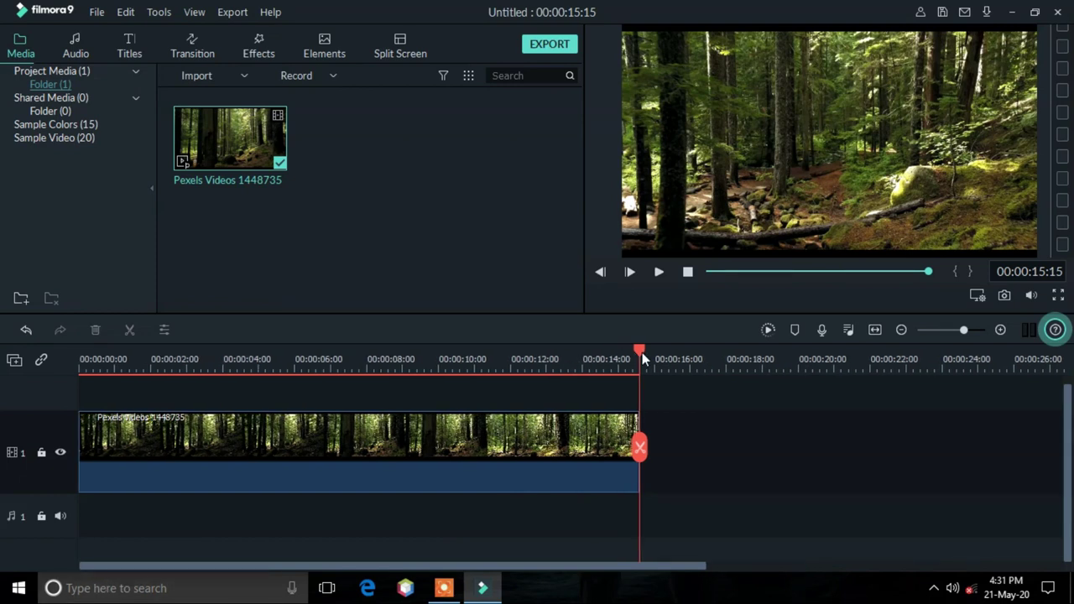
{"action": "left_click_drag", "start_coordinate": [640, 352], "coordinate": [46, 453]}
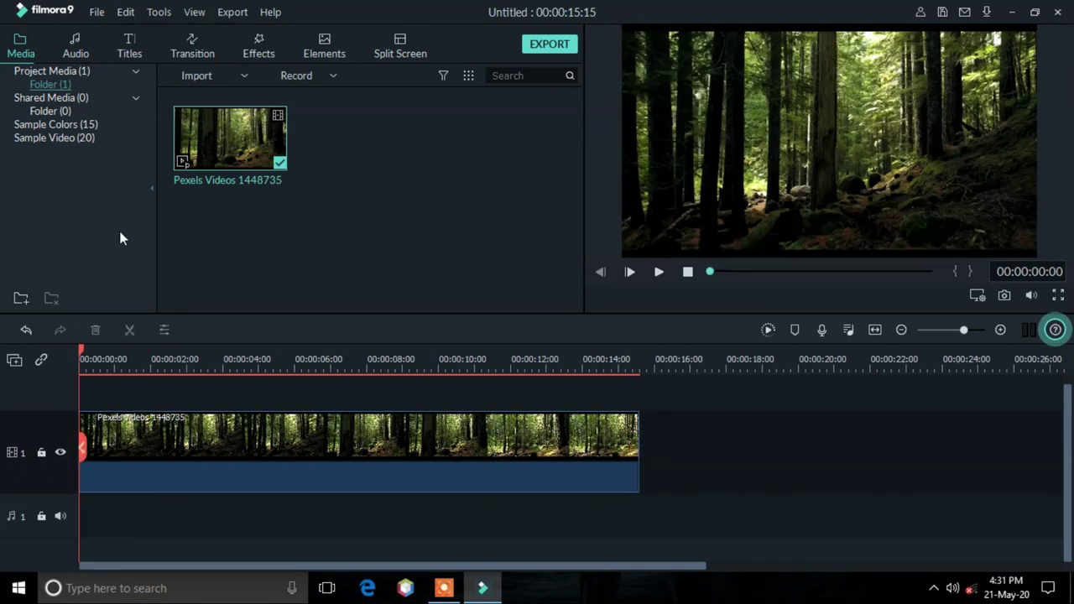
- Place the Default Title from the Titles category on the track above the forest clip
{"action": "left_click", "coordinate": [136, 48]}
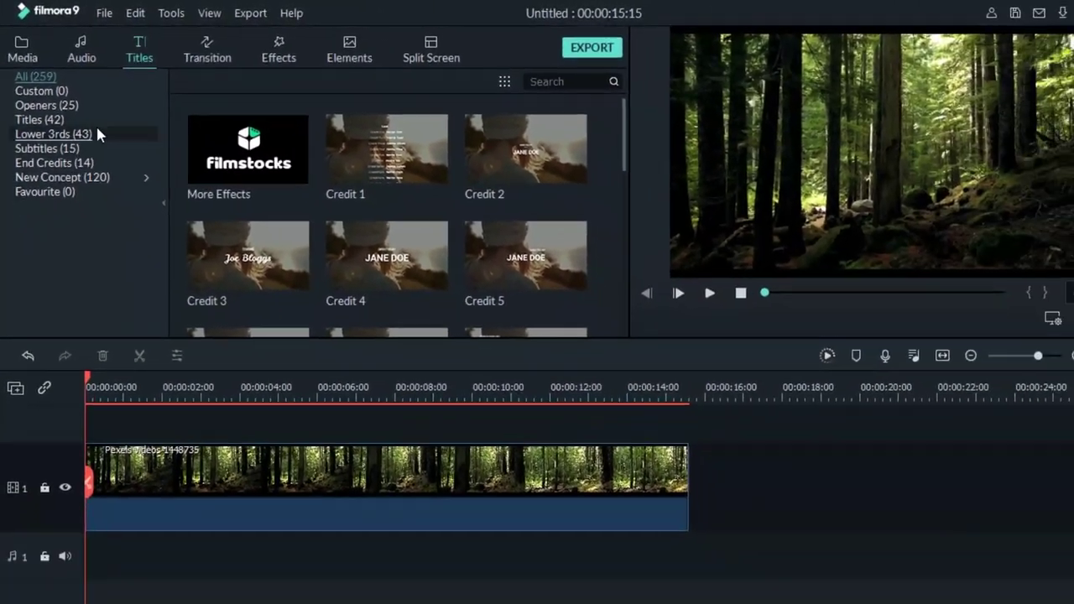
{"action": "left_click", "coordinate": [62, 117]}
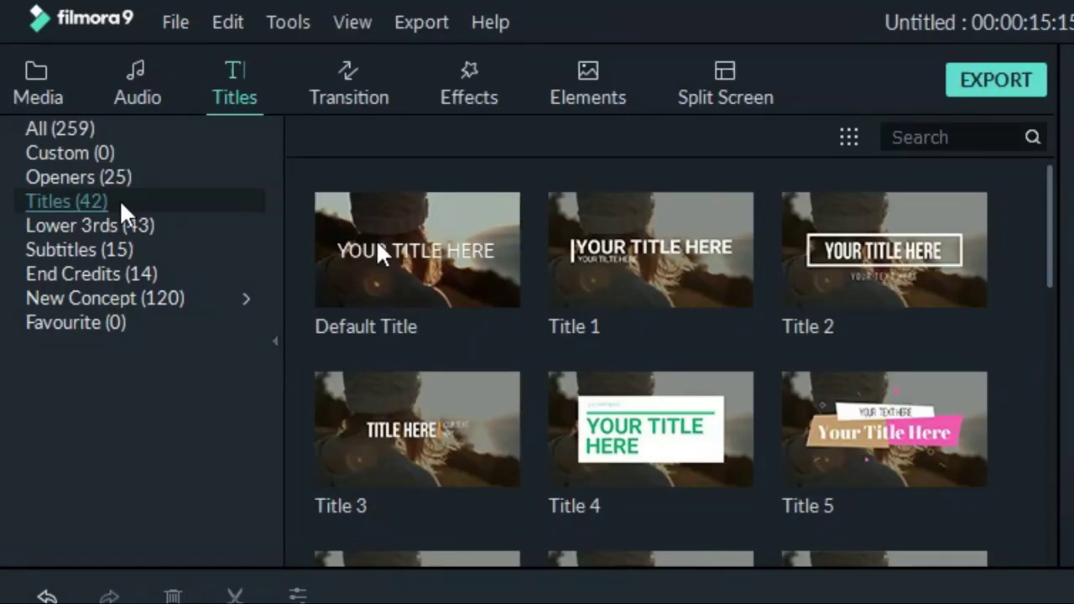
{"action": "left_click", "coordinate": [377, 250]}
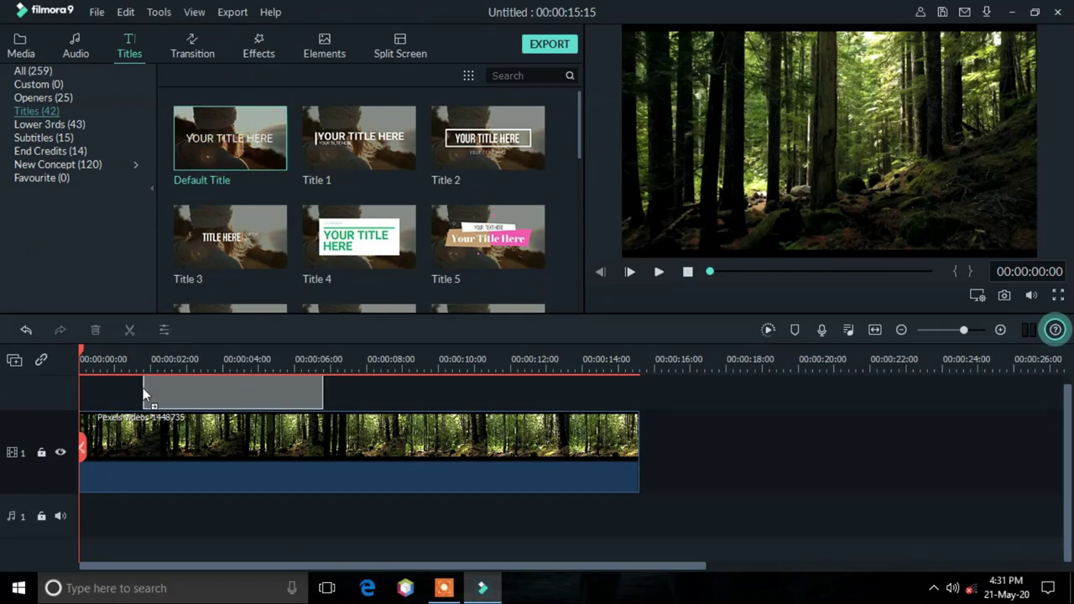
{"action": "left_click_drag", "start_coordinate": [208, 139], "coordinate": [91, 398]}
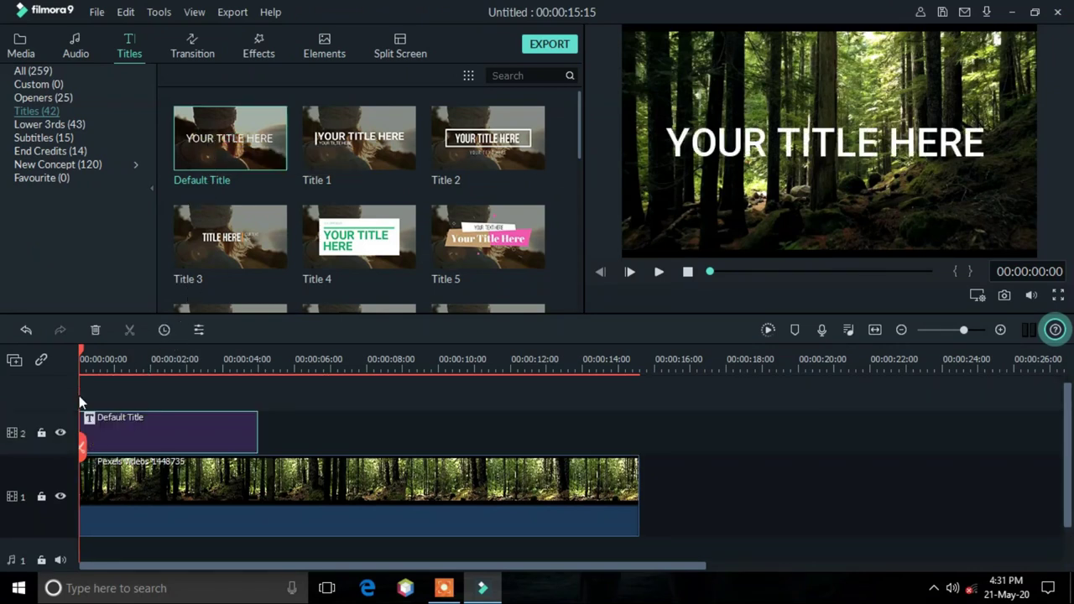
- Replace the placeholder title text with 'CINEMATIC FONT'
{"action": "double_click", "coordinate": [209, 437]}
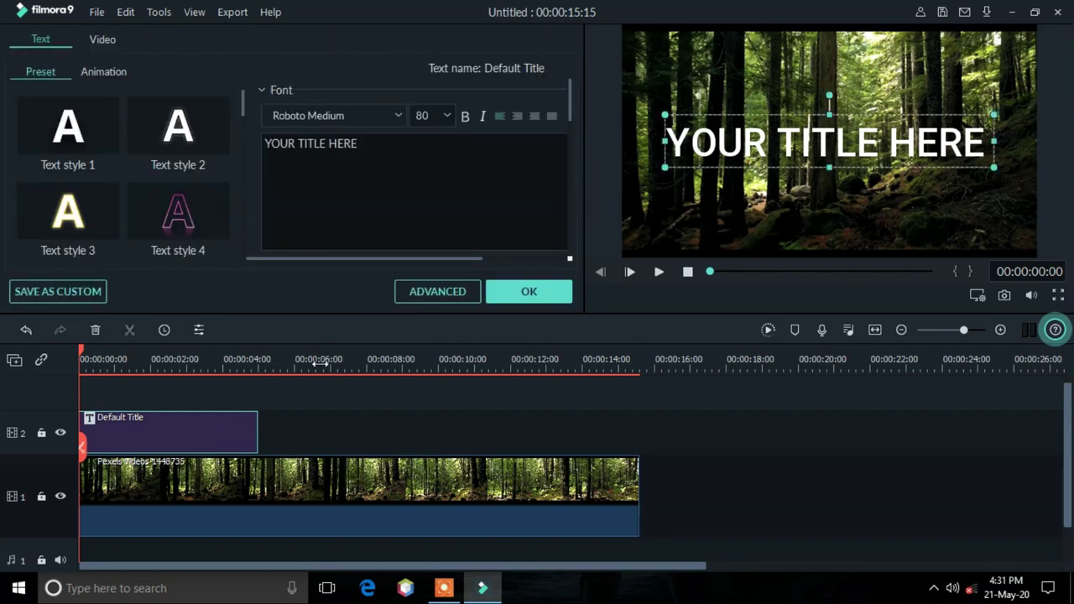
{"action": "left_click", "coordinate": [369, 146]}
{"action": "key", "text": "BackSpace"}
{"action": "key", "text": "BackSpace"}
{"action": "key", "text": "BackSpace"}
{"action": "key", "text": "BackSpace"}
{"action": "key", "text": "BackSpace"}
{"action": "key", "text": "BackSpace"}
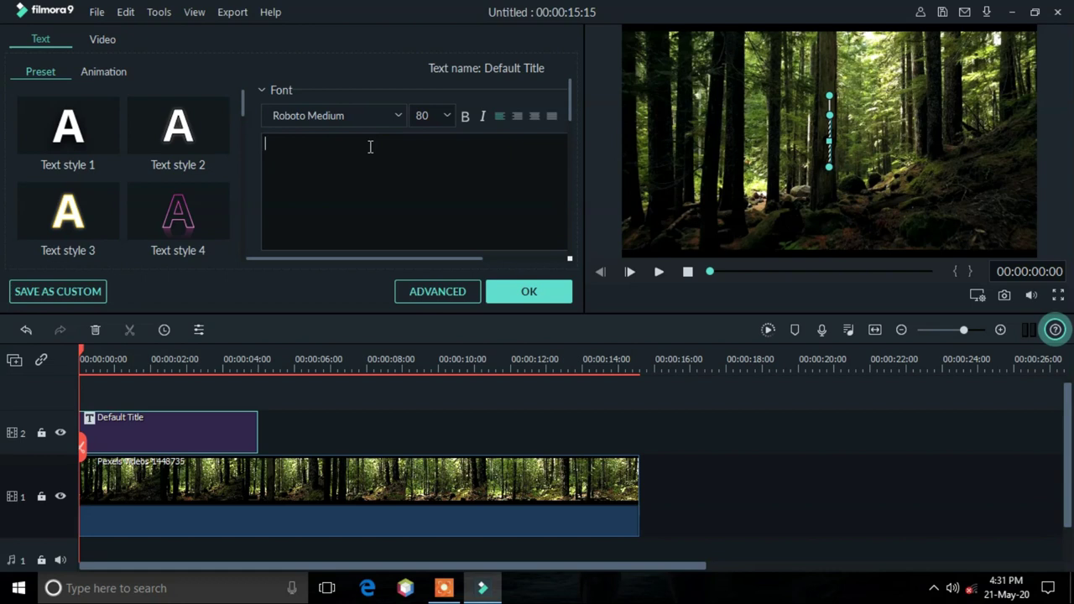
{"action": "type", "text": "c"}
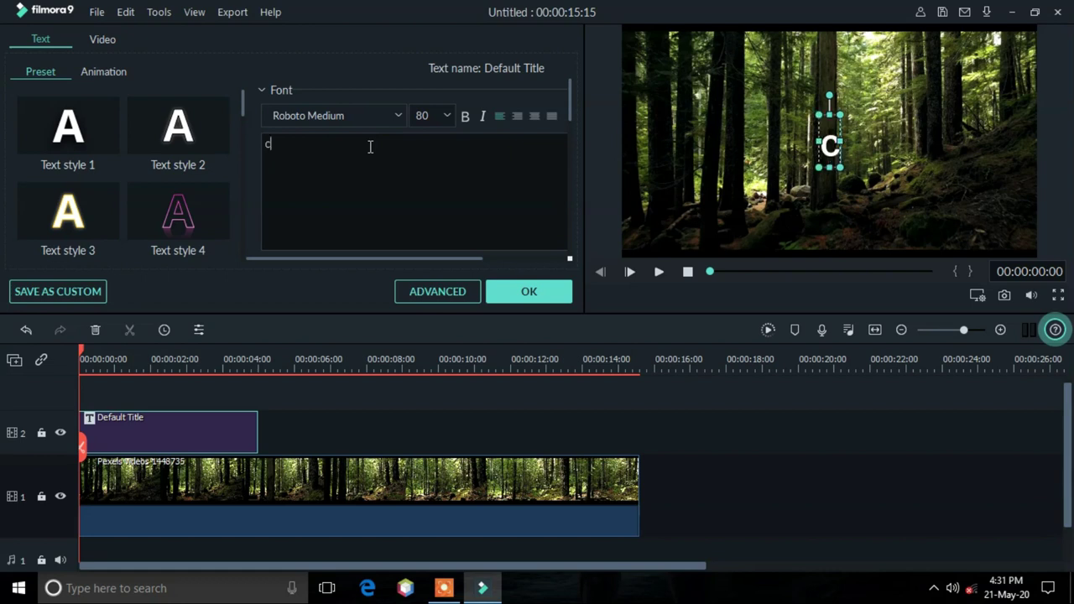
{"action": "type", "text": "i"}
{"action": "key", "text": "BackSpace"}
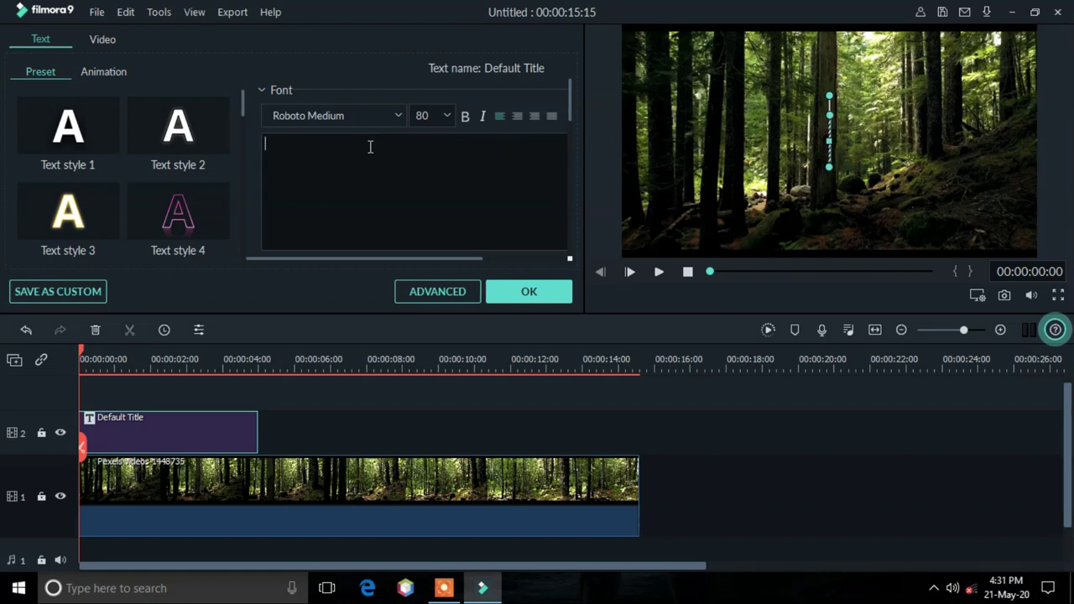
{"action": "type", "text": "CINEMA"}
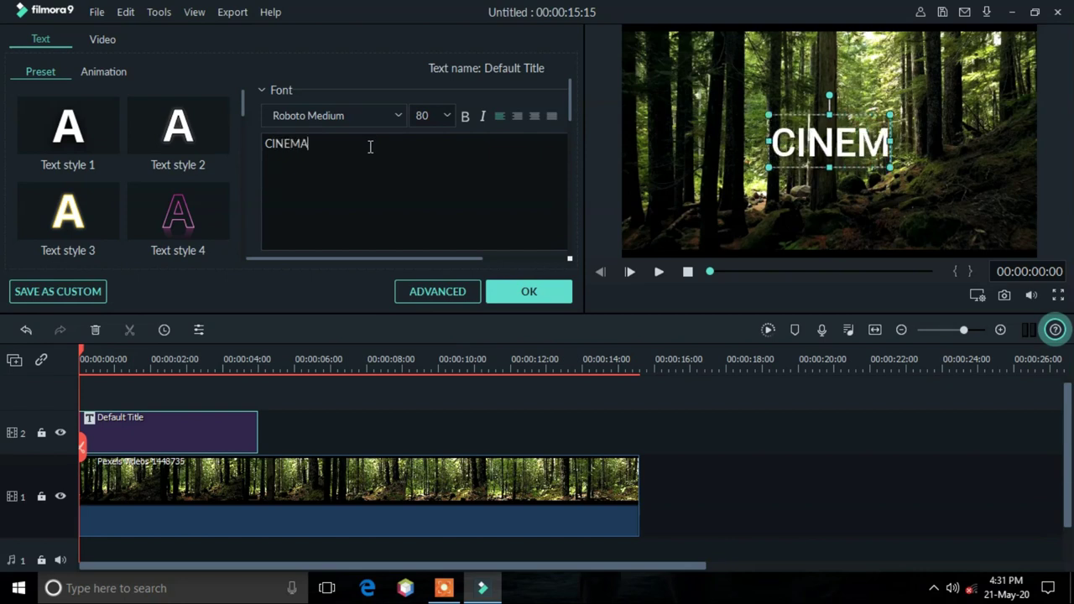
{"action": "type", "text": "TIC F"}
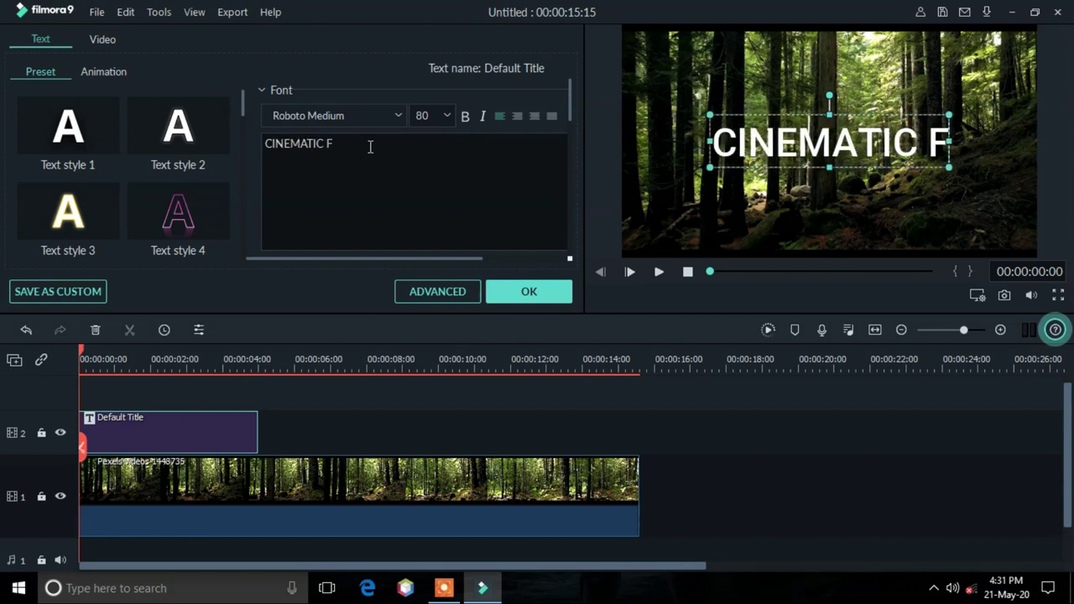
{"action": "type", "text": "O"}
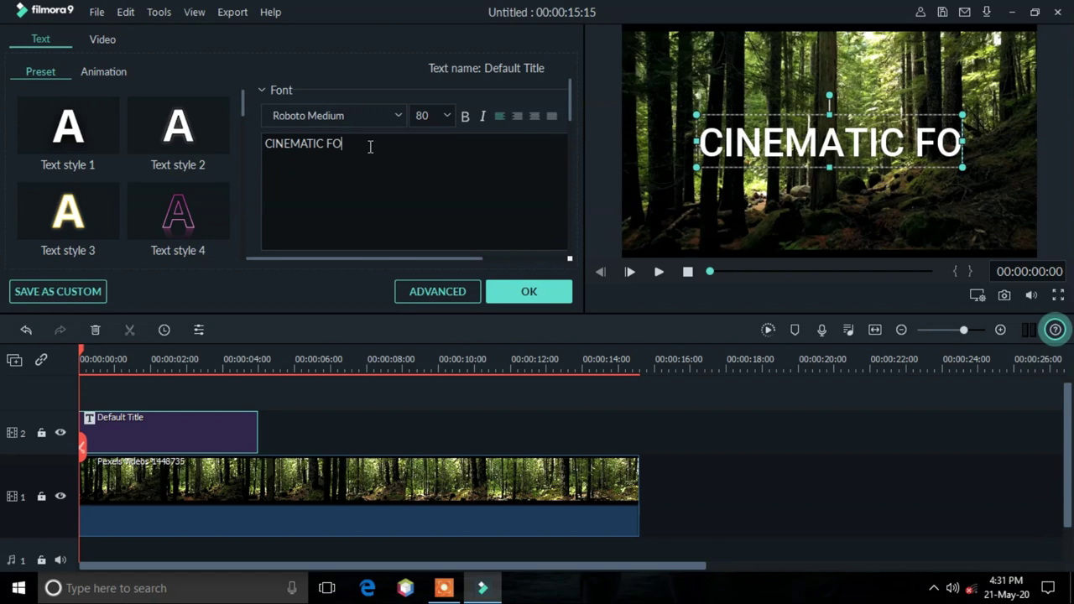
{"action": "type", "text": "NT"}
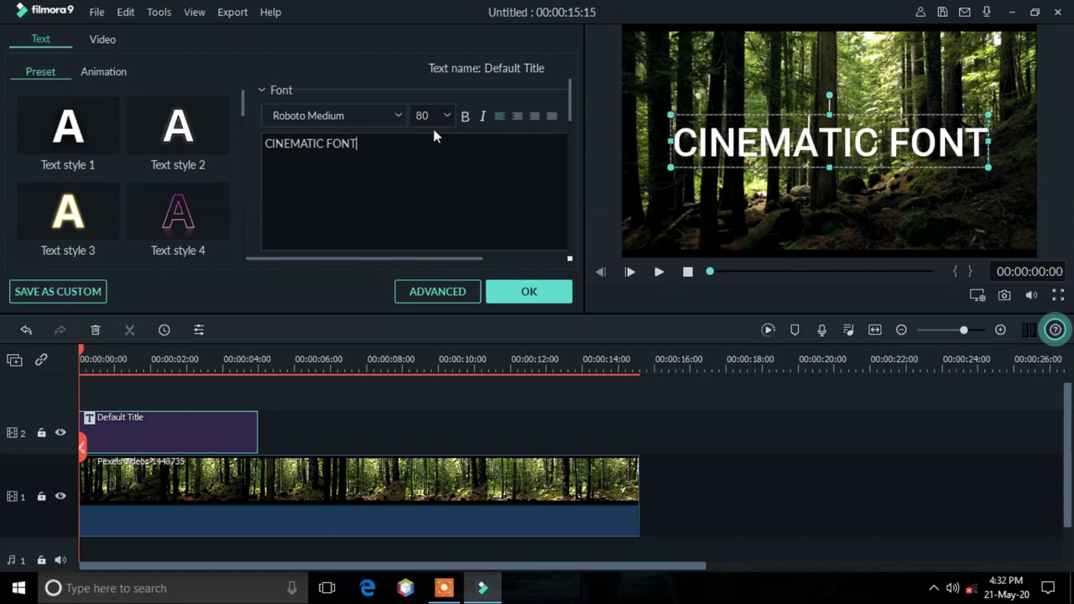
- Set the title to font size 22 in Roboto Condensed Bold
{"action": "left_click", "coordinate": [445, 122]}
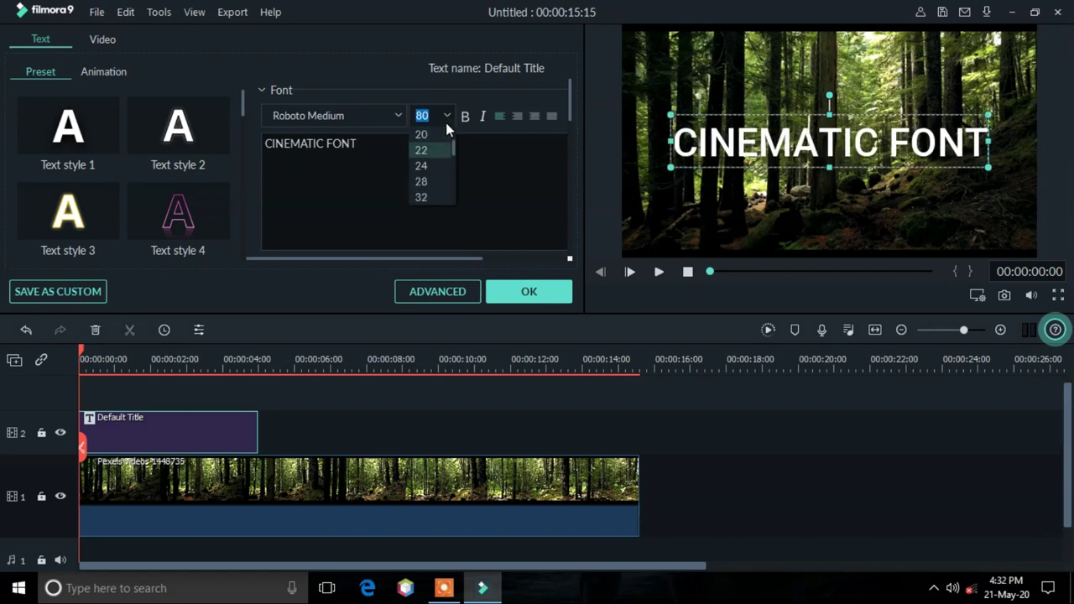
{"action": "key", "text": "Return"}
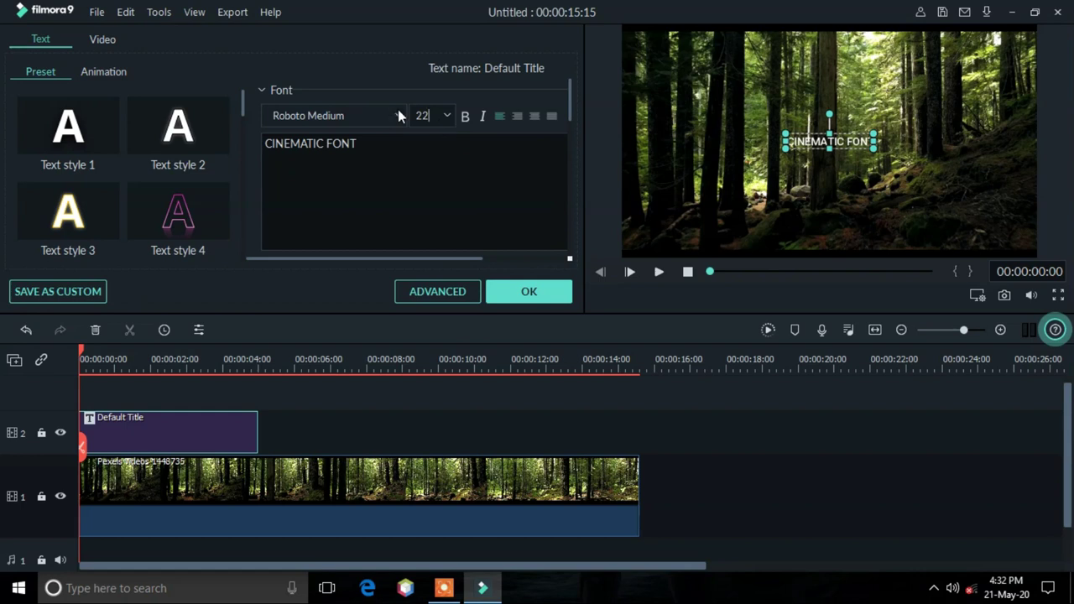
{"action": "left_click", "coordinate": [397, 113]}
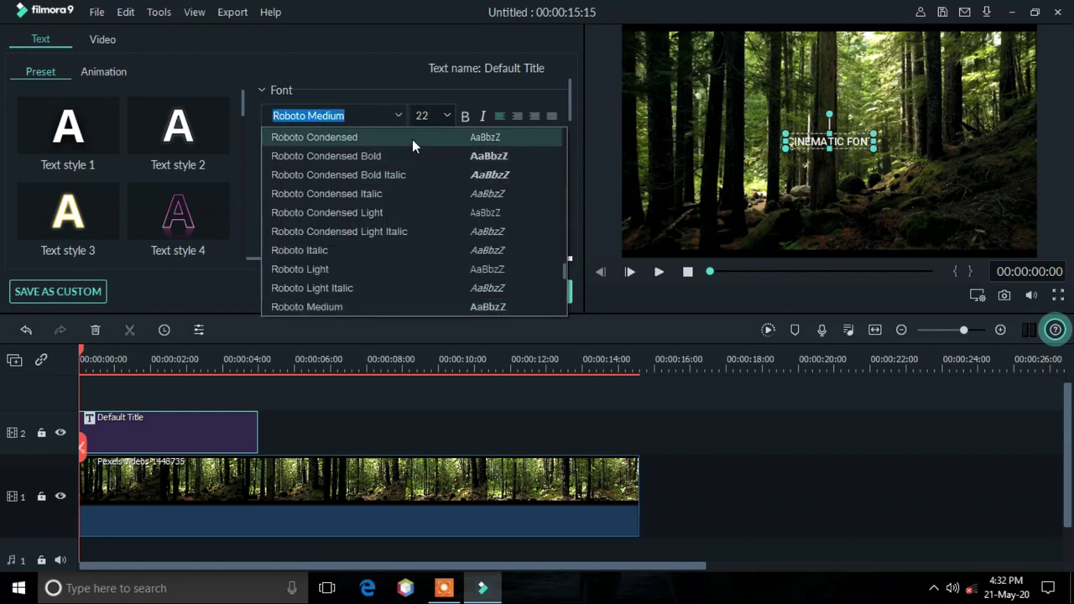
{"action": "left_click", "coordinate": [413, 154]}
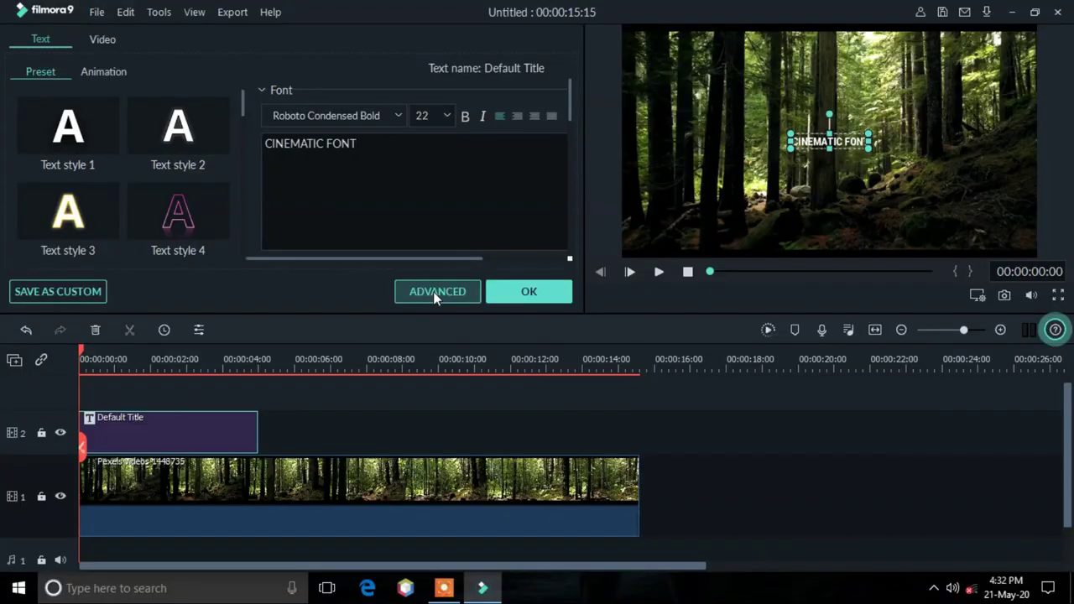
- Raise the title's character spacing from 0 to 26 in Advanced Text Edit
{"action": "left_click", "coordinate": [433, 291]}
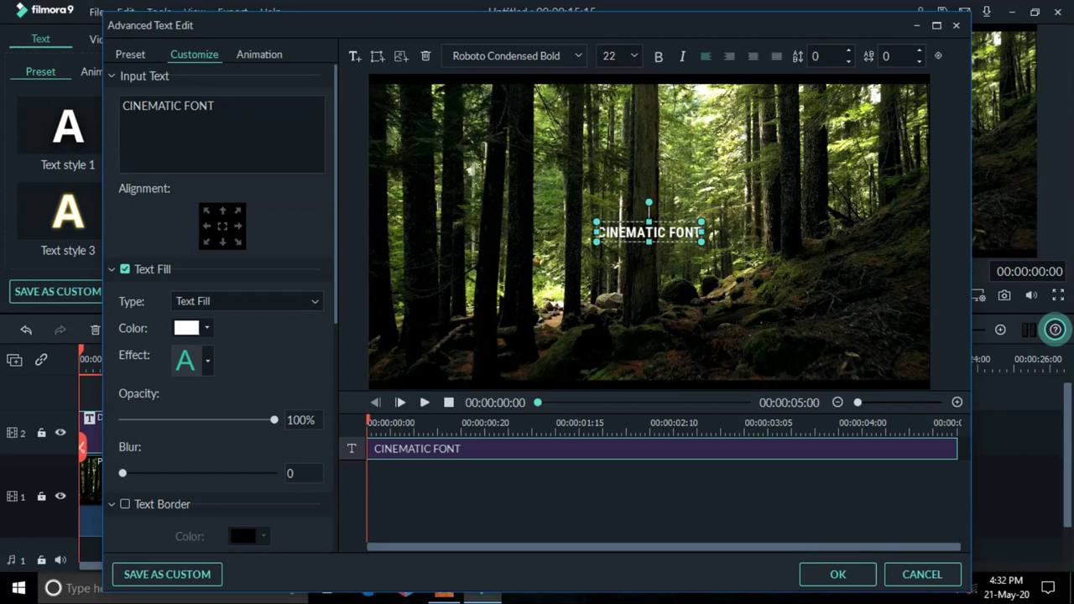
{"action": "left_click", "coordinate": [919, 51]}
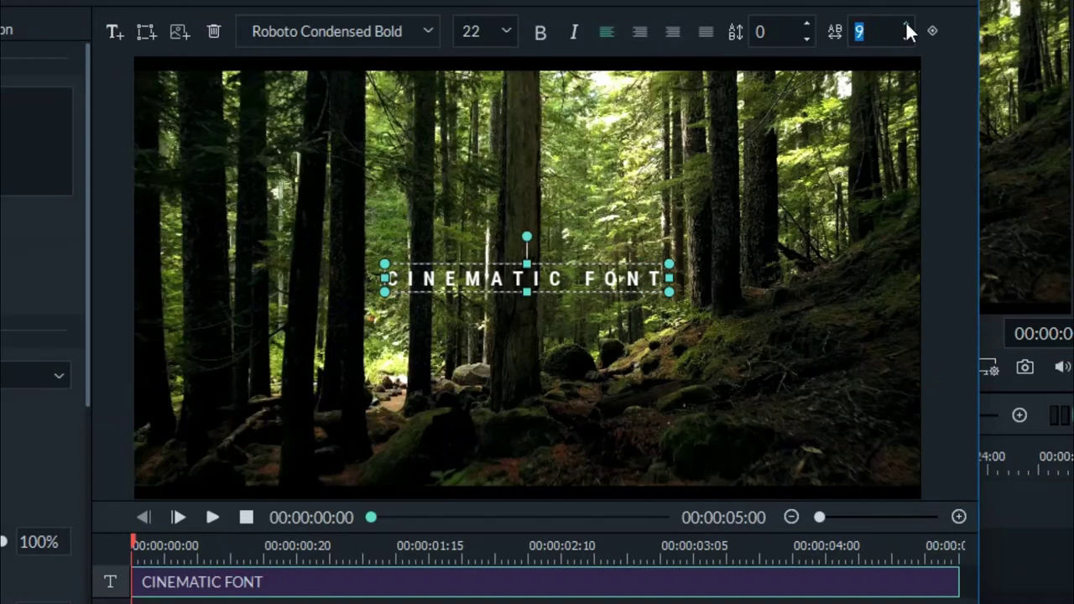
{"action": "left_click_drag", "start_coordinate": [905, 23], "coordinate": [905, 21]}
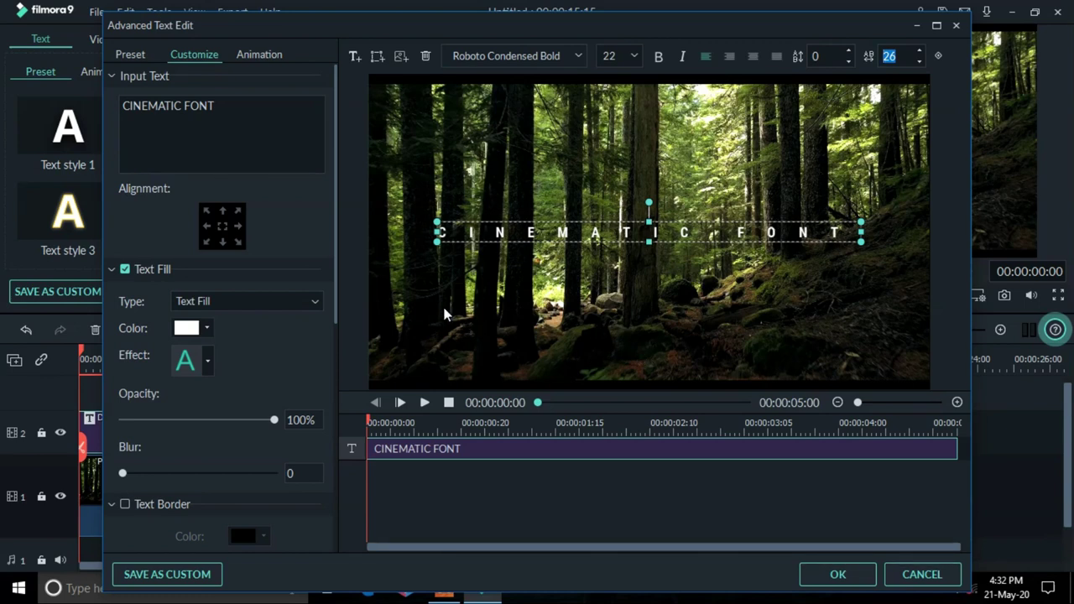
{"action": "left_click", "coordinate": [262, 55]}
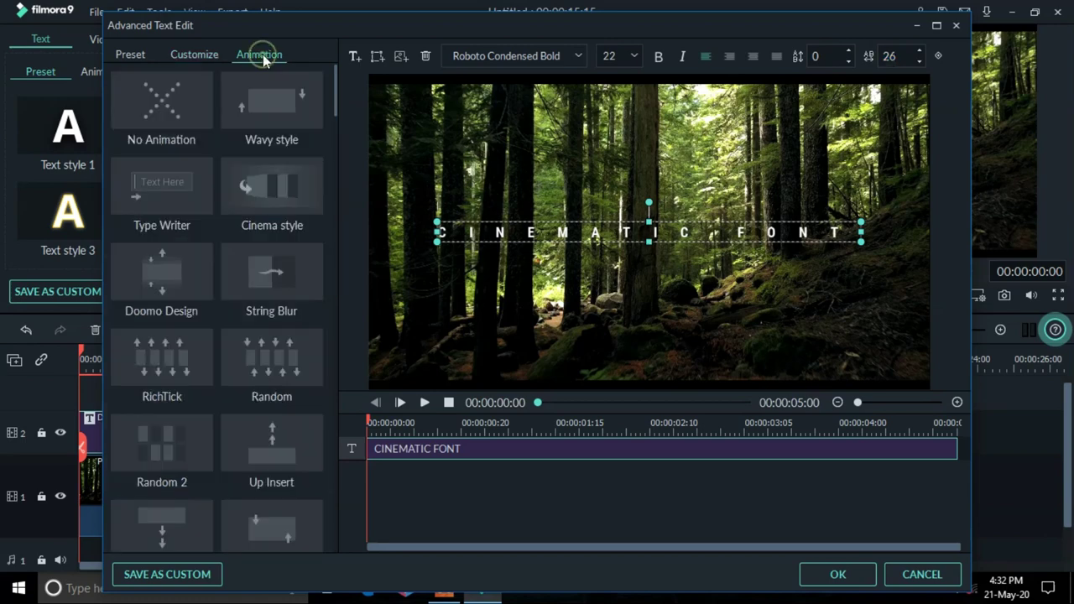
- Apply the Cinema style animation, trim the title's end slightly, and confirm the changes
{"action": "left_click", "coordinate": [260, 189]}
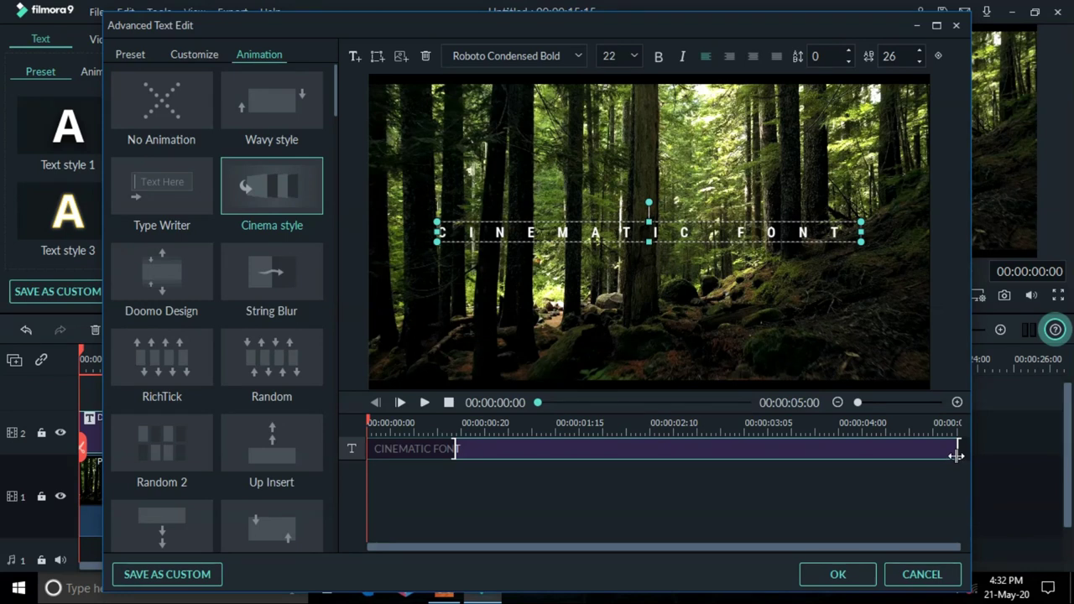
{"action": "left_click_drag", "start_coordinate": [956, 455], "coordinate": [928, 453]}
{"action": "left_click", "coordinate": [263, 195]}
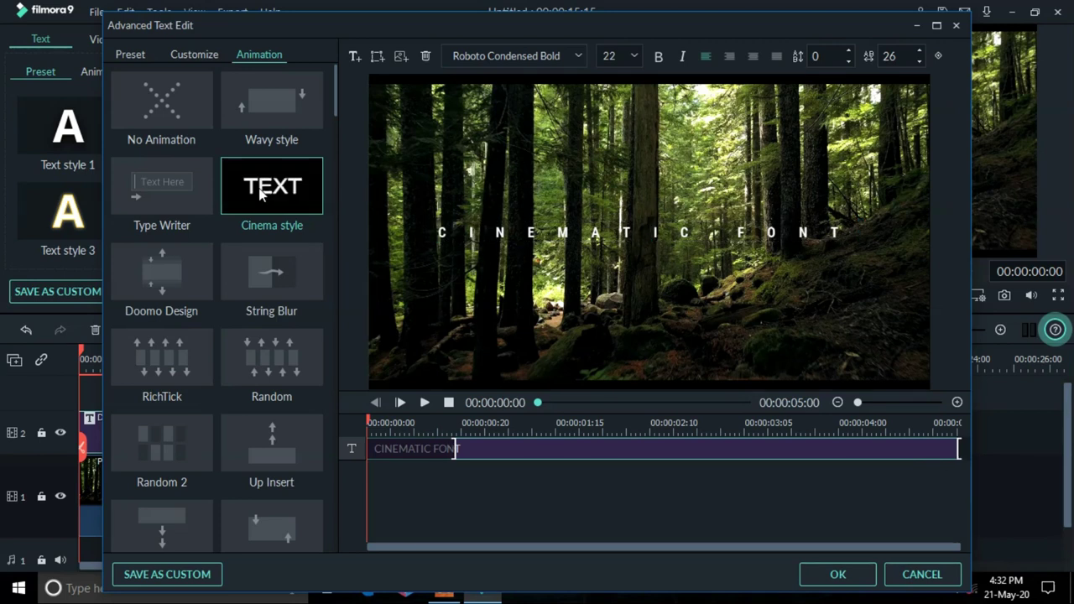
{"action": "left_click_drag", "start_coordinate": [957, 450], "coordinate": [928, 451]}
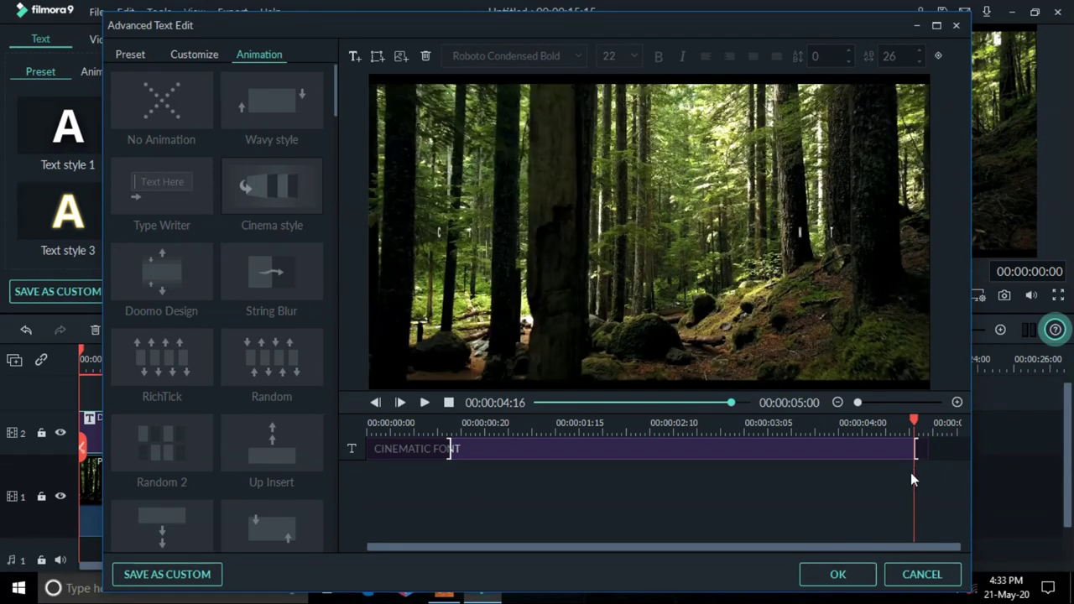
{"action": "left_click_drag", "start_coordinate": [915, 454], "coordinate": [884, 459]}
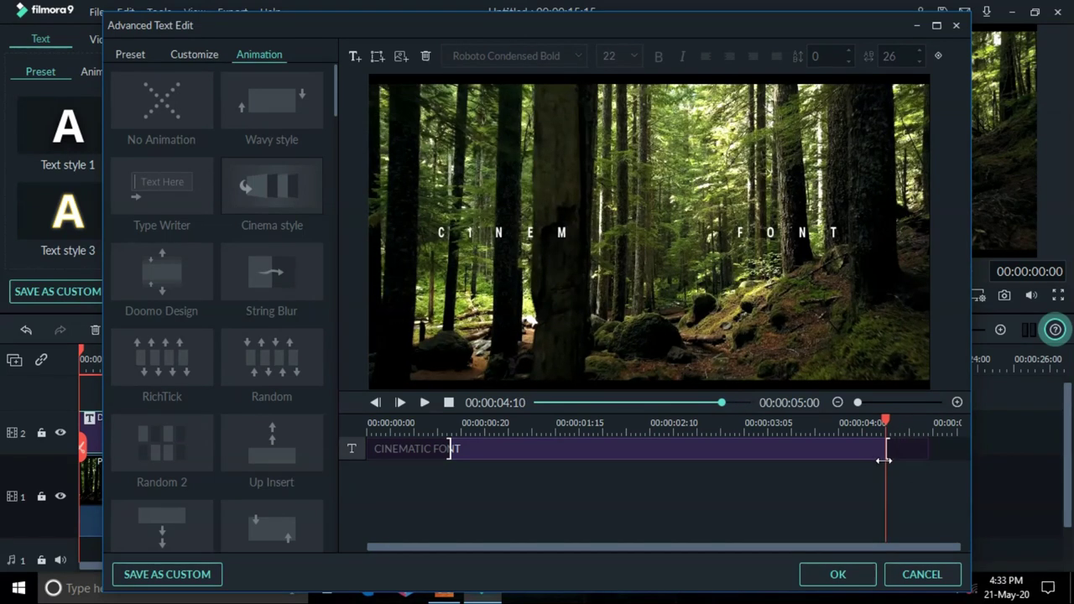
{"action": "left_click", "coordinate": [841, 575]}
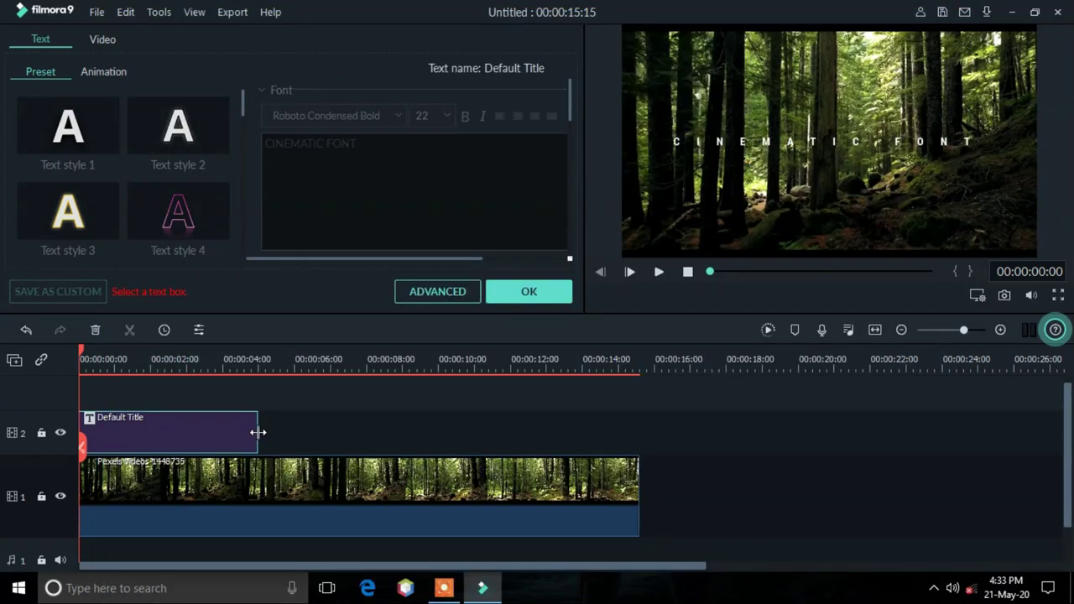
- Stretch the title clip to the end of the forest clip and confirm
{"action": "left_click_drag", "start_coordinate": [258, 432], "coordinate": [641, 428]}
{"action": "left_click", "coordinate": [540, 300]}
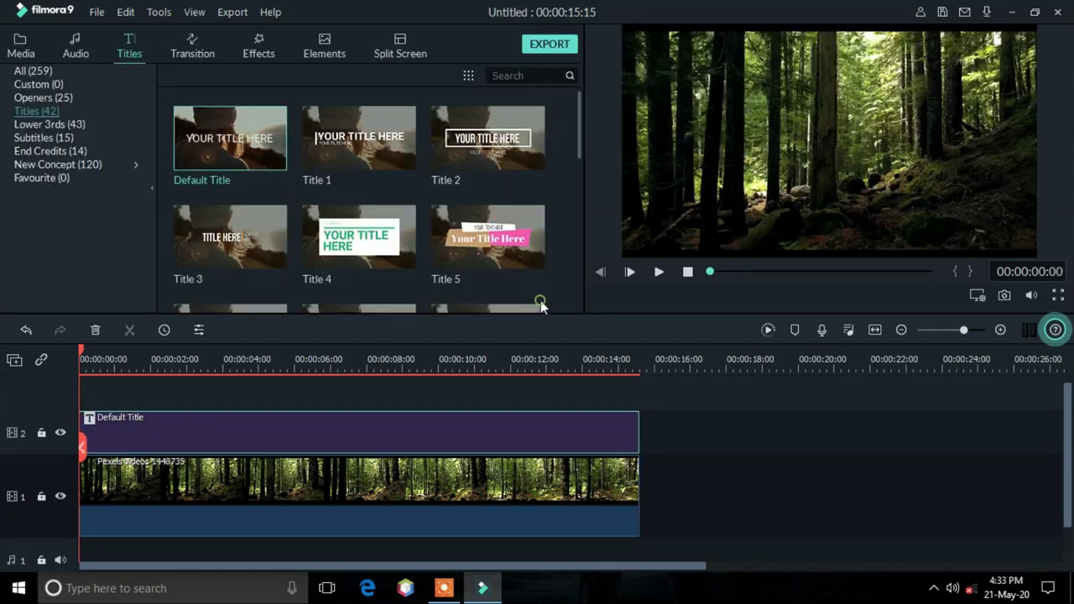
{"action": "left_click", "coordinate": [25, 50]}
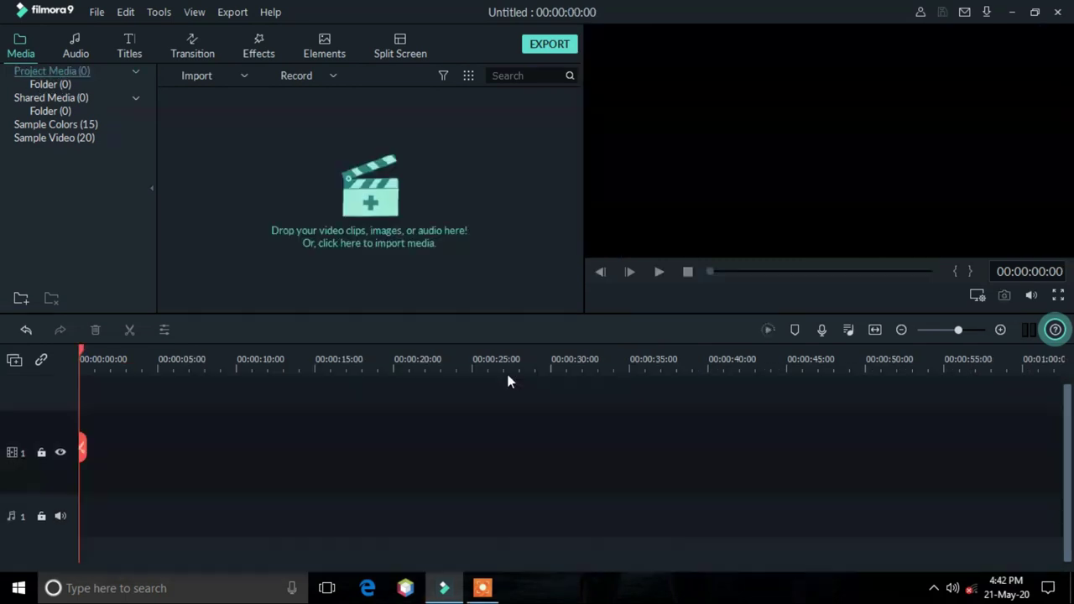
- Import production ID_3703474 and place the beach clip at the timeline start
{"action": "left_click", "coordinate": [410, 229]}
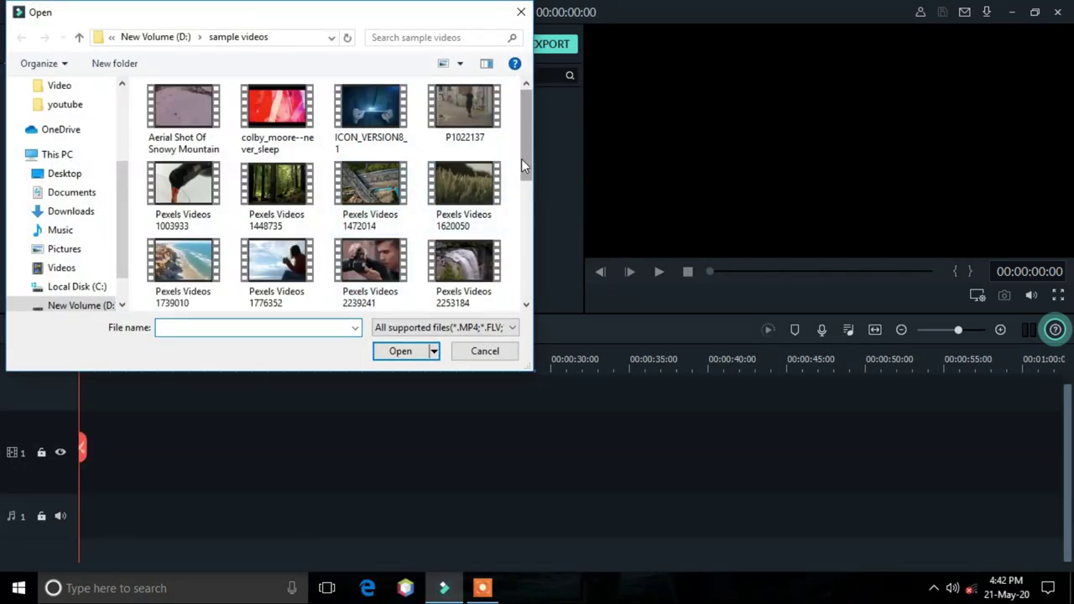
{"action": "left_click_drag", "start_coordinate": [521, 158], "coordinate": [529, 254]}
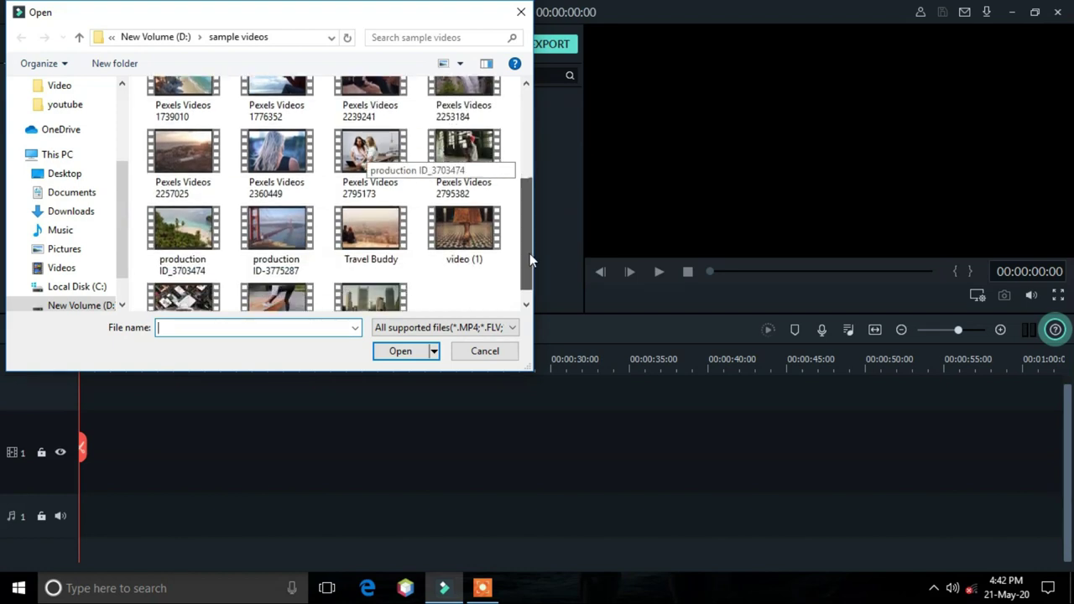
{"action": "double_click", "coordinate": [186, 218]}
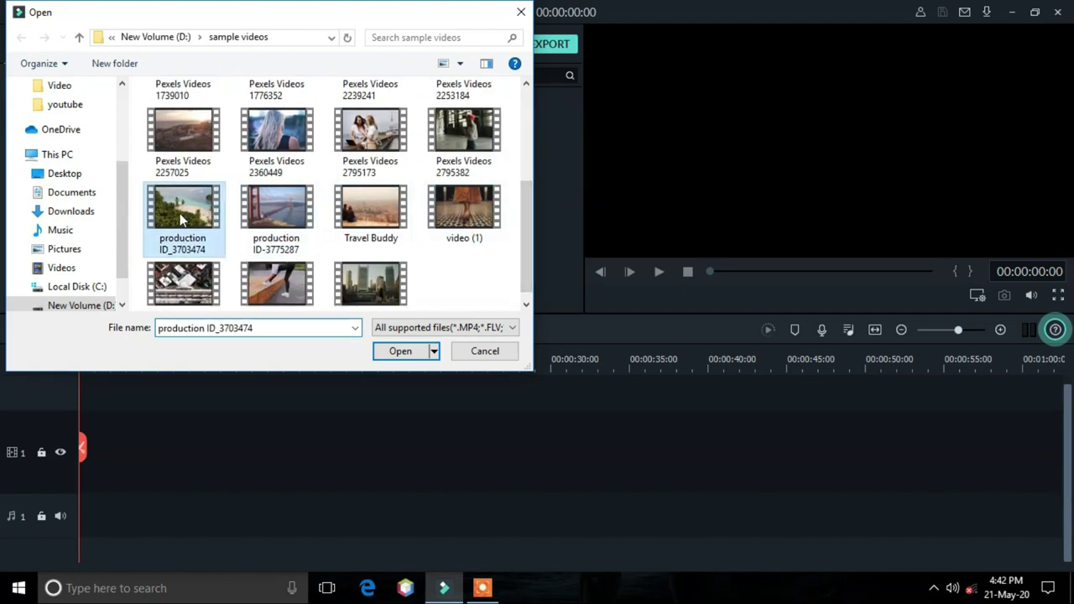
{"action": "mouse_move", "coordinate": [230, 139]}
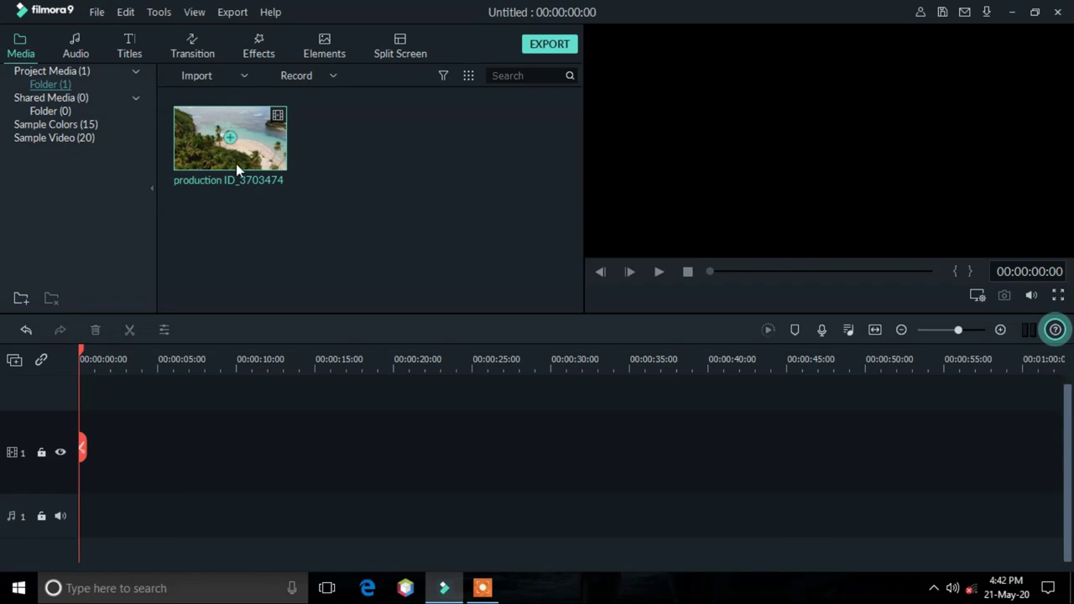
{"action": "left_click_drag", "start_coordinate": [215, 329], "coordinate": [73, 432]}
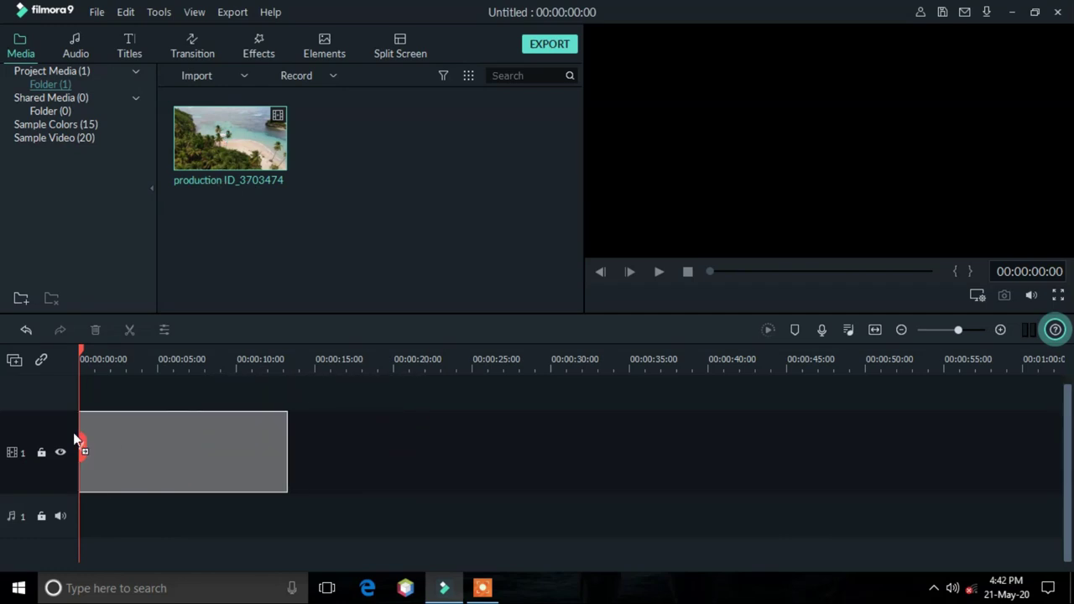
{"action": "left_click", "coordinate": [636, 321]}
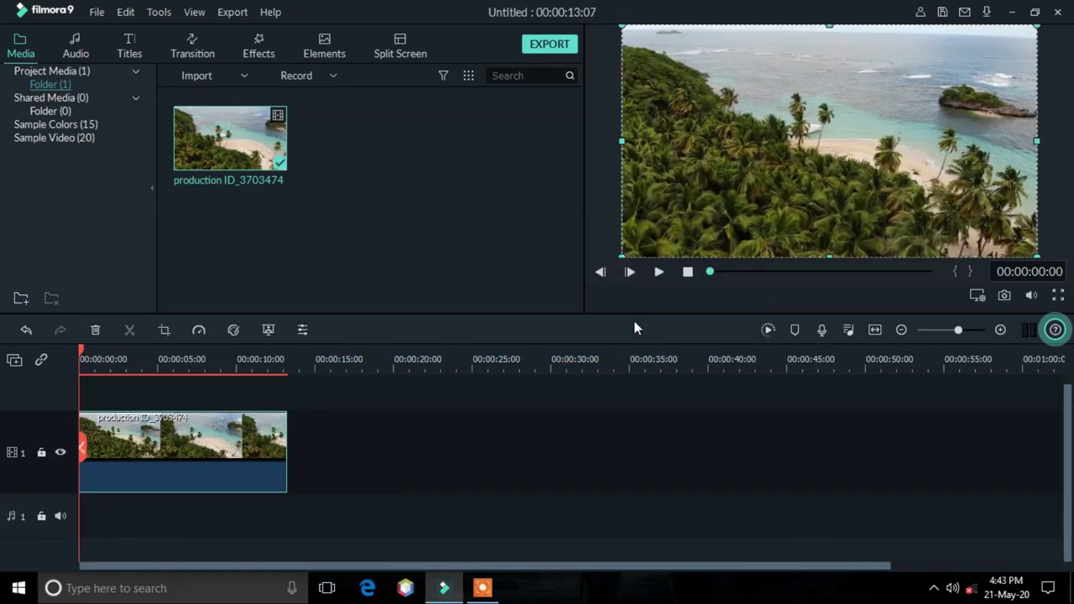
{"action": "left_click", "coordinate": [122, 38]}
- Add a Default Title above the beach clip and change its text to 'CINEMATIC TEXT'
{"action": "left_click_drag", "start_coordinate": [165, 350], "coordinate": [123, 425]}
{"action": "double_click", "coordinate": [123, 425]}
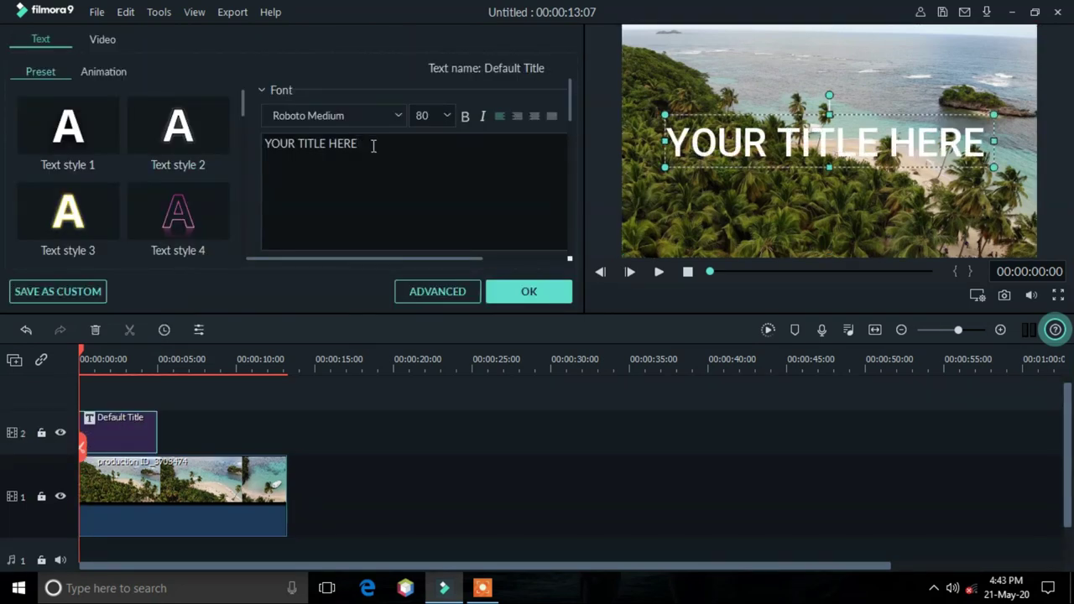
{"action": "key", "text": "ctrl+a"}
{"action": "key", "text": "BackSpace"}
{"action": "type", "text": "CINEMATIC T"}
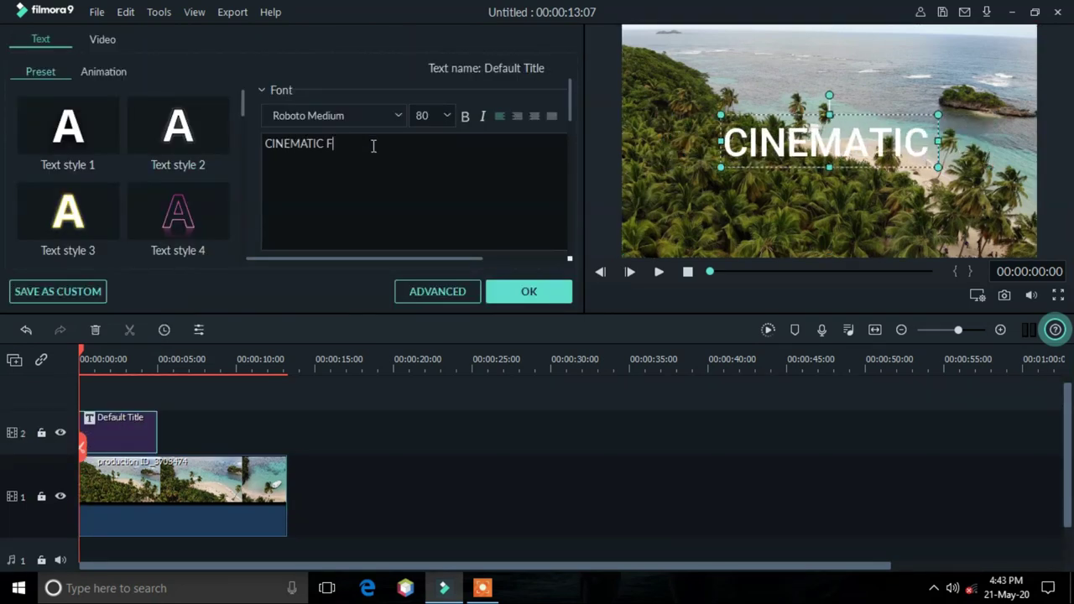
{"action": "type", "text": "EXT"}
- Set the title to size 22 with letter spacing 26 in the advanced editor
{"action": "left_click", "coordinate": [445, 116]}
{"action": "type", "text": "22"}
{"action": "key", "text": "Return"}
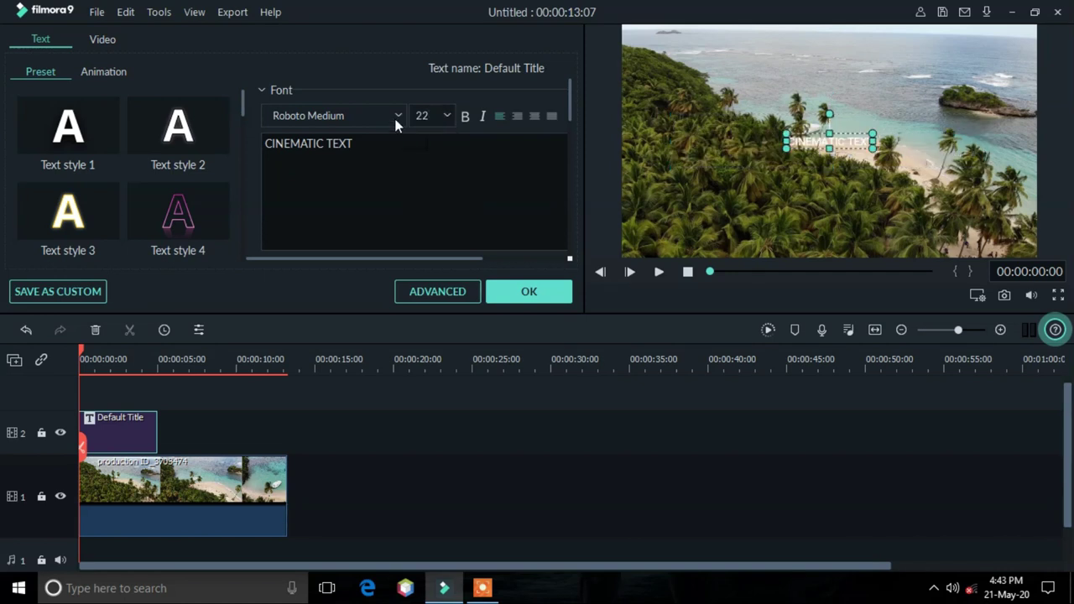
{"action": "left_click", "coordinate": [439, 290]}
{"action": "left_click", "coordinate": [256, 53]}
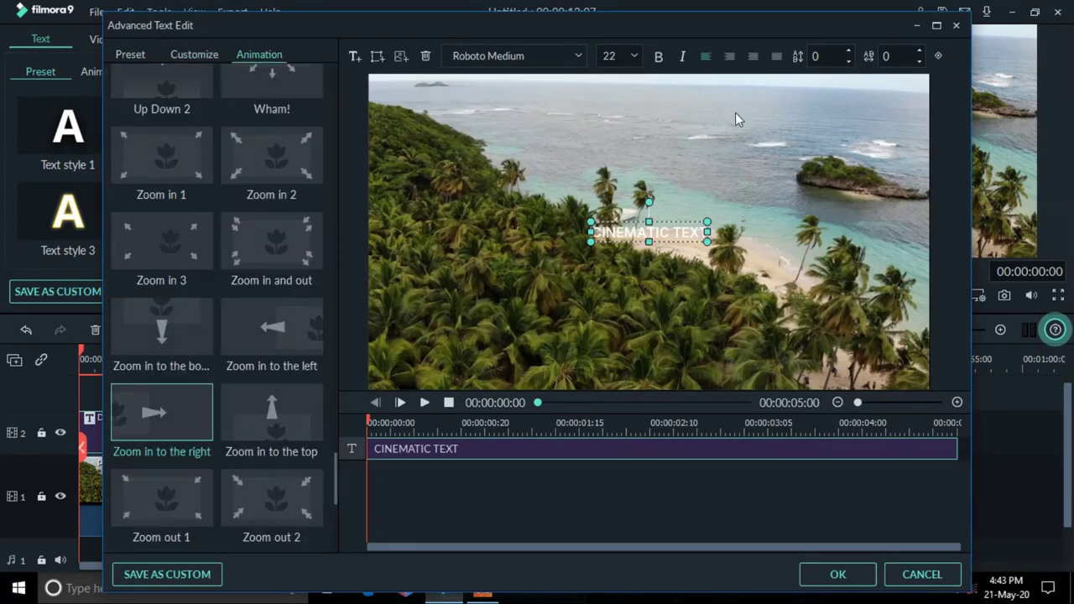
{"action": "left_click", "coordinate": [157, 443]}
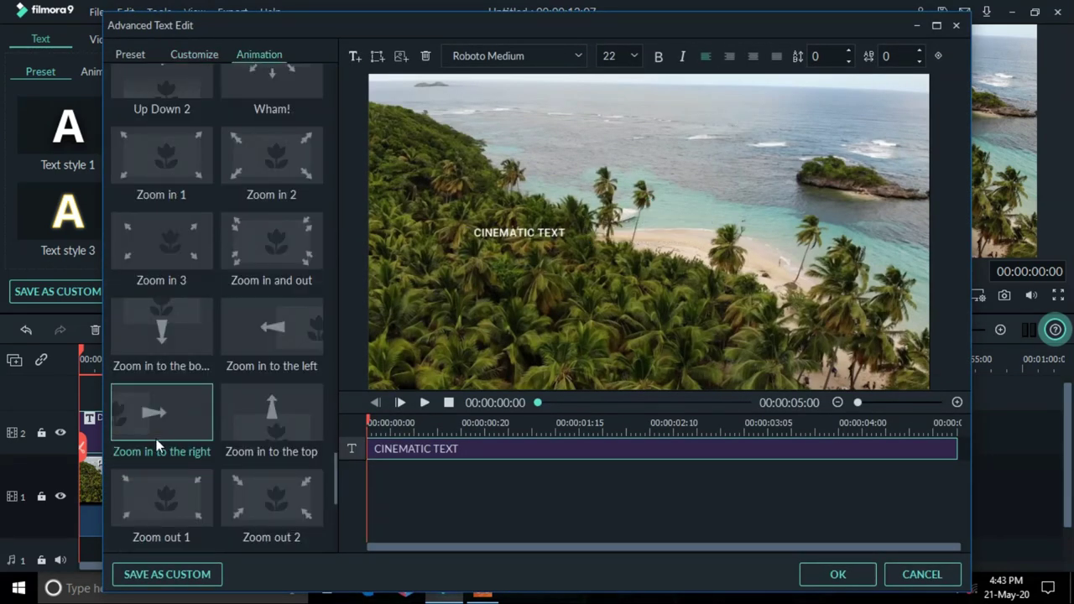
{"action": "left_click", "coordinate": [920, 53]}
{"action": "left_click", "coordinate": [833, 549]}
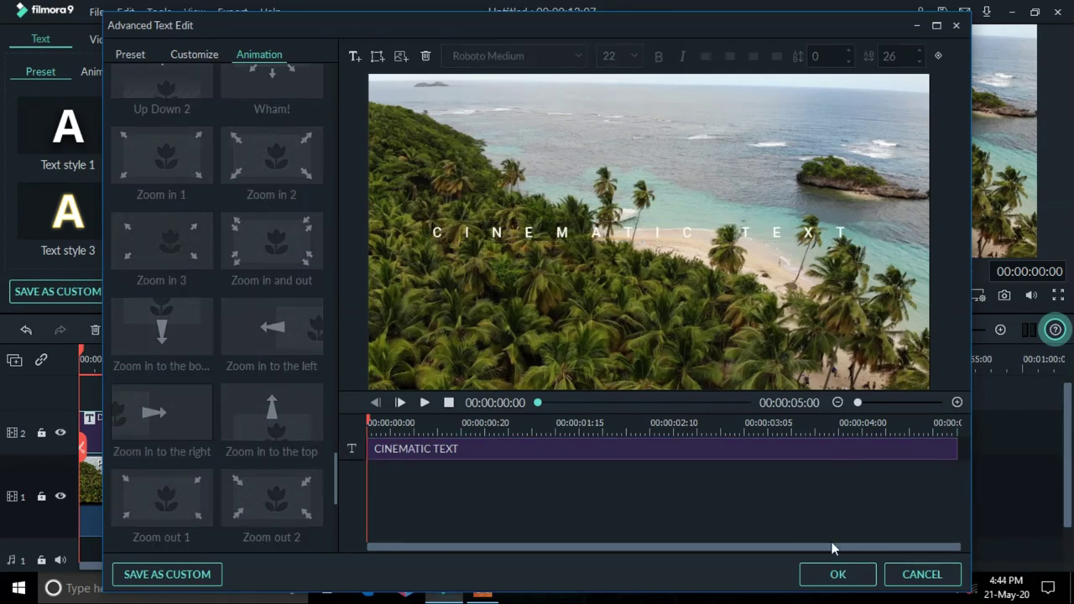
- Confirm the CINEMATIC TEXT title's advanced text settings, recheck them, and preview it over the beach clip
{"action": "left_click", "coordinate": [837, 574]}
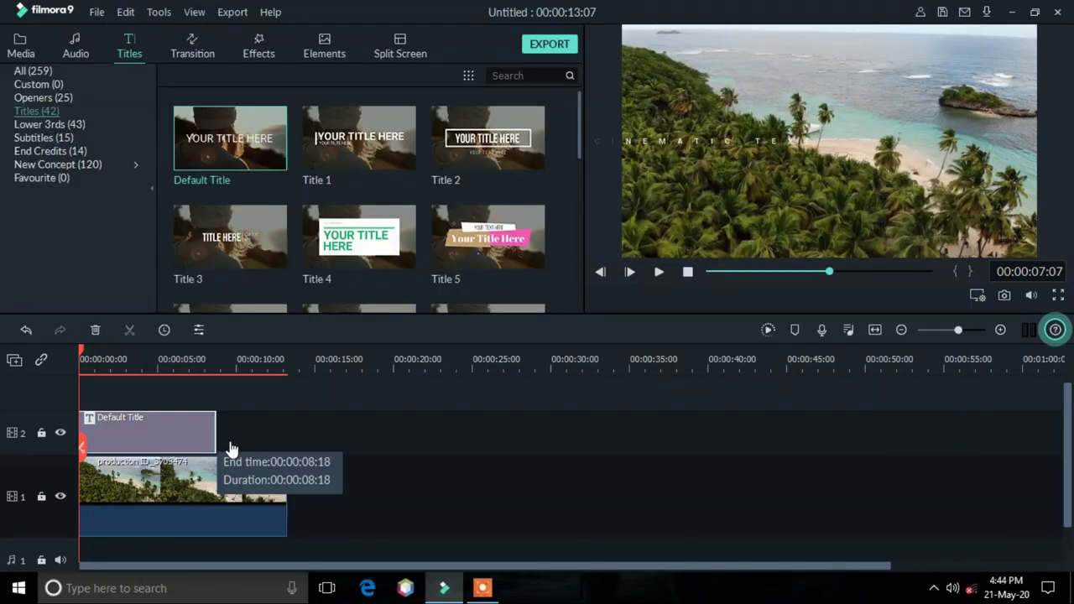
{"action": "double_click", "coordinate": [253, 417]}
{"action": "left_click", "coordinate": [437, 291]}
{"action": "left_click", "coordinate": [837, 574]}
{"action": "left_click", "coordinate": [528, 291]}
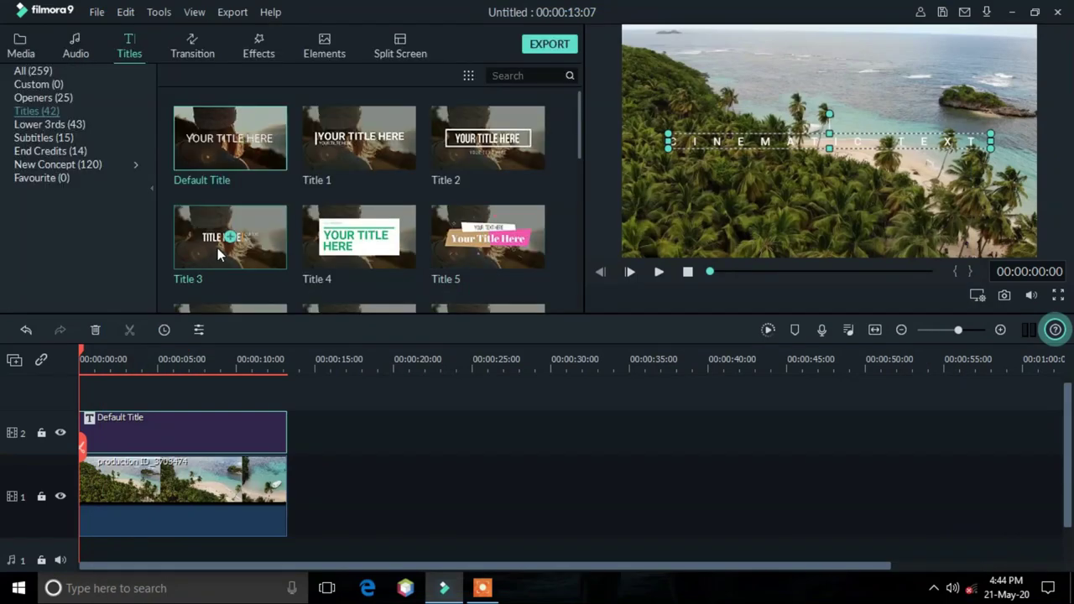
{"action": "key", "text": "space"}
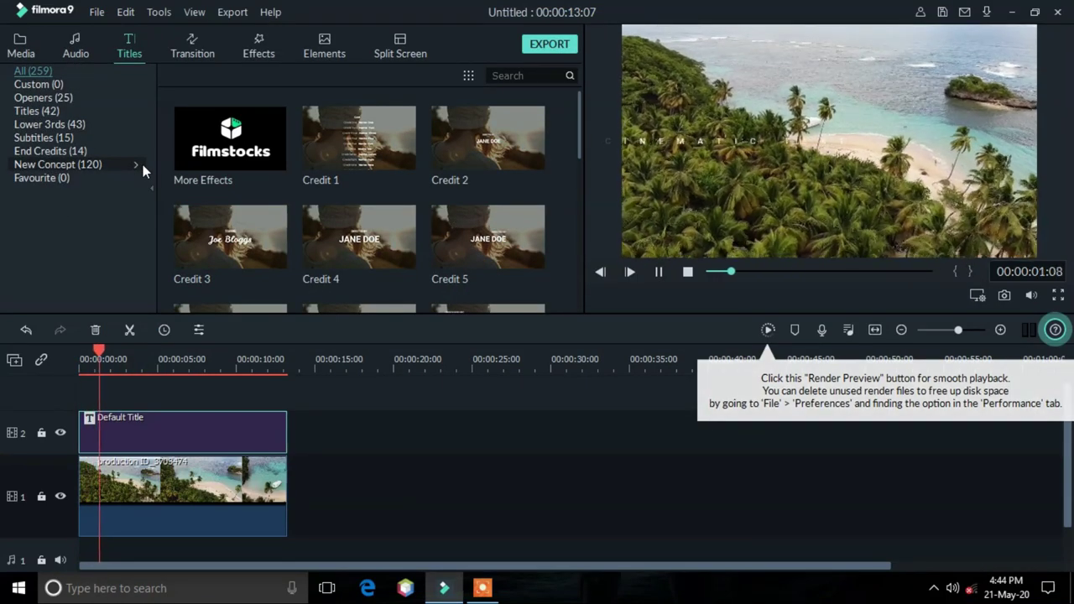